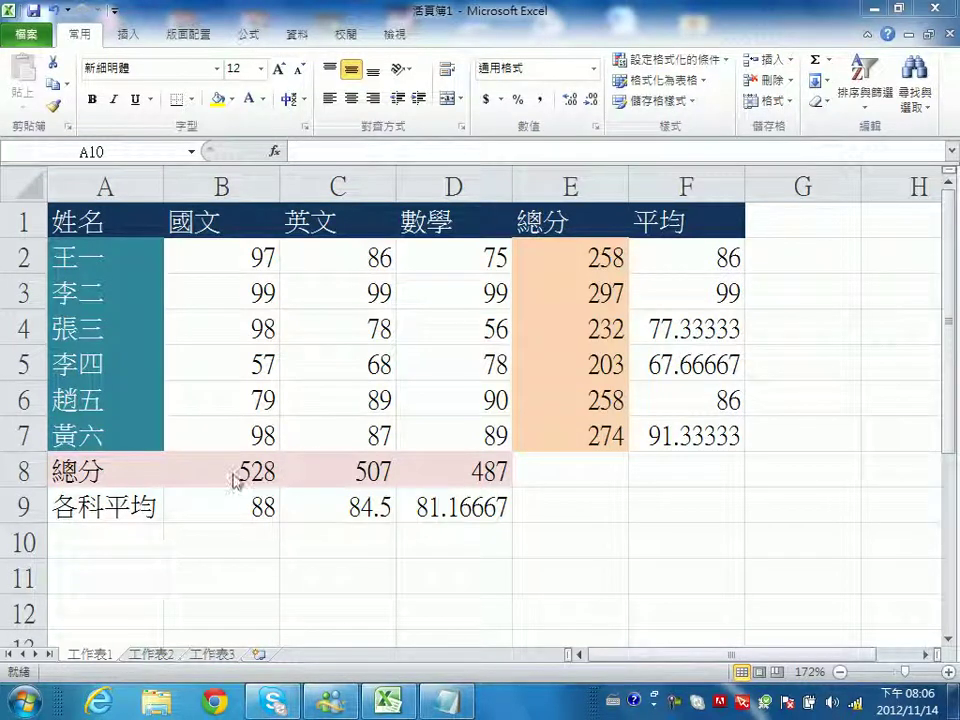
Enter the label 本班共有人數 in cell A11 using Chinese phonetic input.
{"action": "left_click", "coordinate": [947, 432]}
{"action": "left_click_drag", "start_coordinate": [947, 432], "coordinate": [947, 458]}
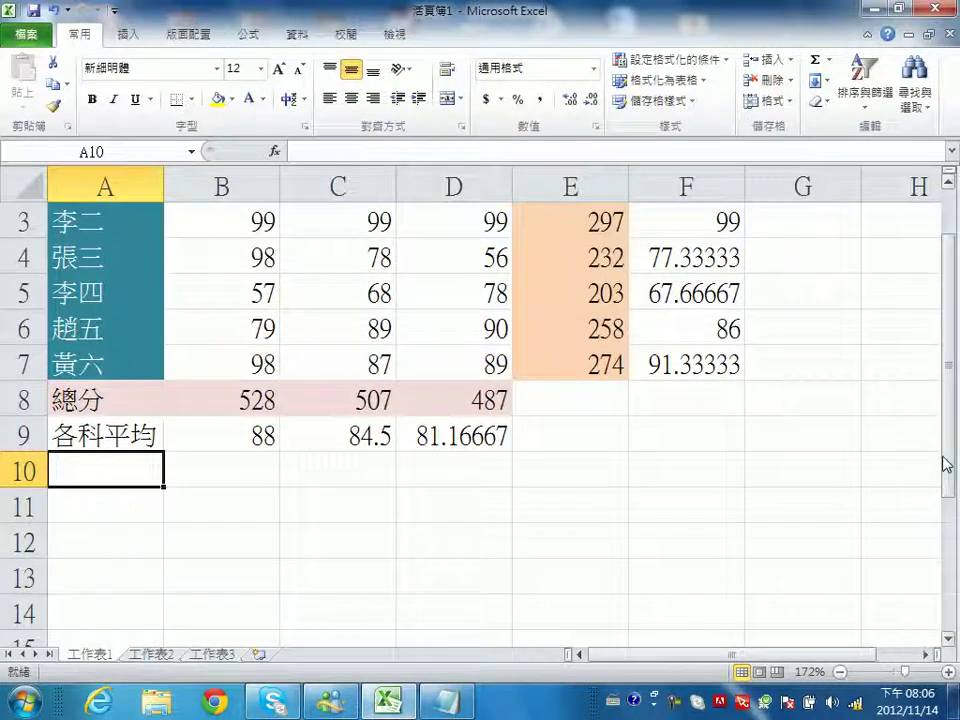
{"action": "left_click", "coordinate": [103, 510]}
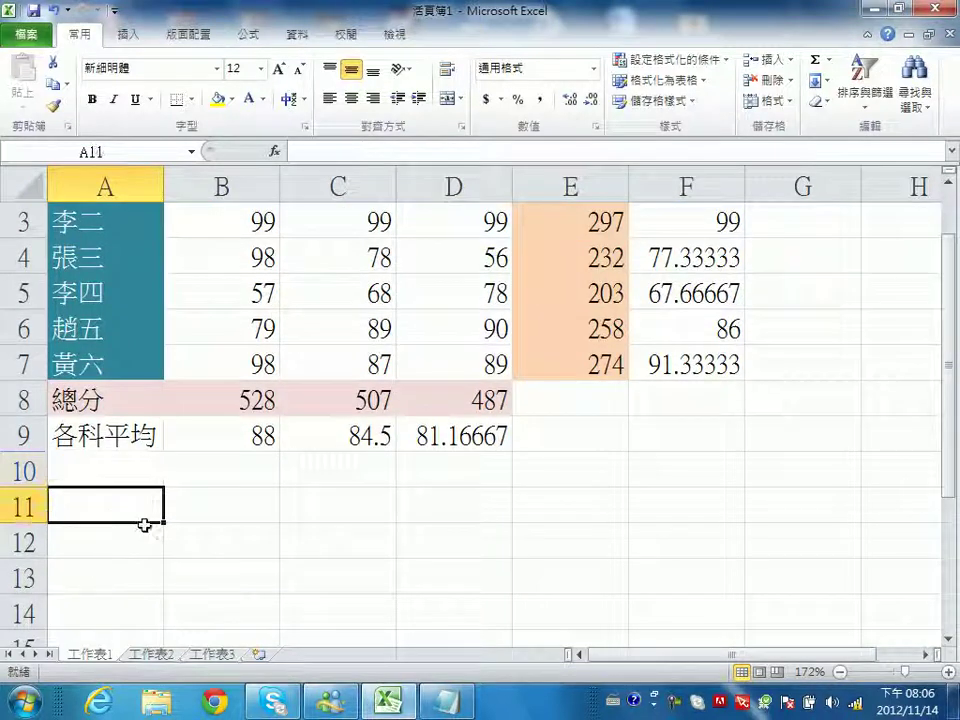
{"action": "type", "text": "1p3"}
{"action": "key", "text": "BackSpace"}
{"action": "key", "text": "BackSpace"}
{"action": "key", "text": "BackSpace"}
{"action": "key", "text": "ctrl+space"}
{"action": "type", "text": "1p310"}
{"action": "key", "text": "space"}
{"action": "type", "text": "ej/"}
{"action": "key", "text": "space"}
{"action": "type", "text": "u.3"}
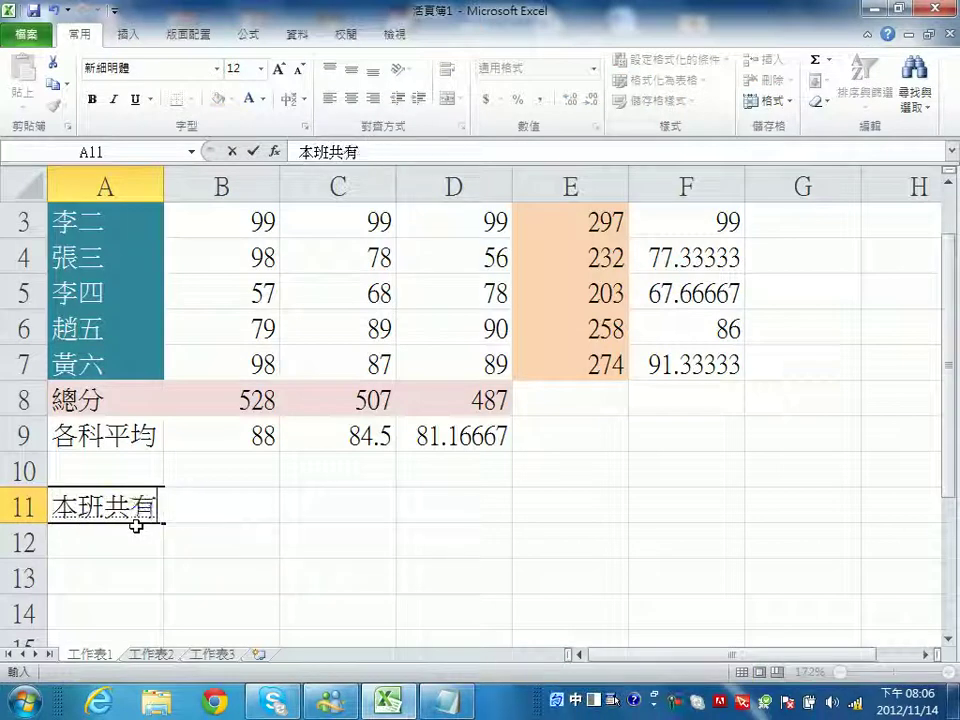
{"action": "type", "text": "bp6gj4"}
{"action": "key", "text": "Return"}
{"action": "key", "text": "Return"}
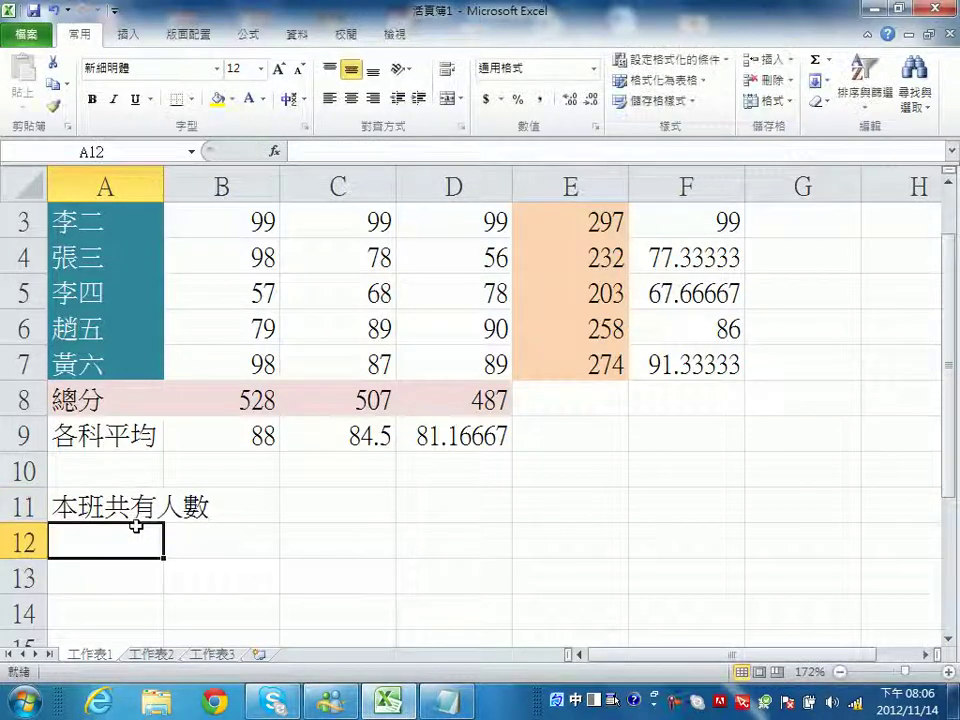
Widen column A to fit the label and append a full-width colon (：) to it.
{"action": "left_click", "coordinate": [166, 506]}
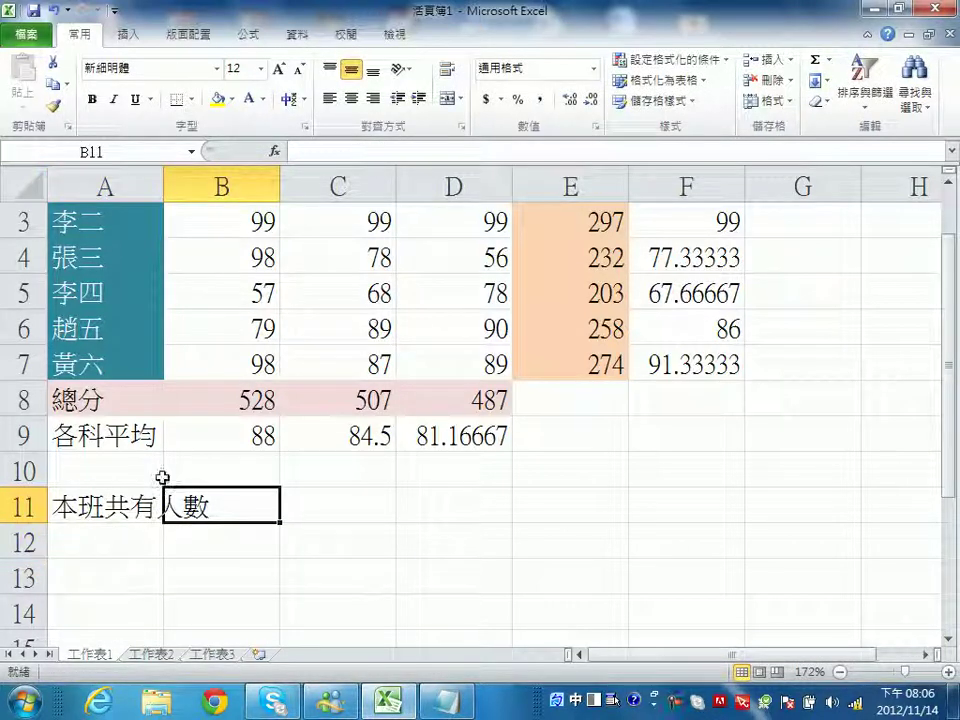
{"action": "mouse_move", "coordinate": [167, 174]}
{"action": "left_mouse_down"}
{"action": "mouse_move", "coordinate": [190, 182]}
{"action": "mouse_move", "coordinate": [182, 179]}
{"action": "left_mouse_up"}
{"action": "left_click", "coordinate": [318, 505]}
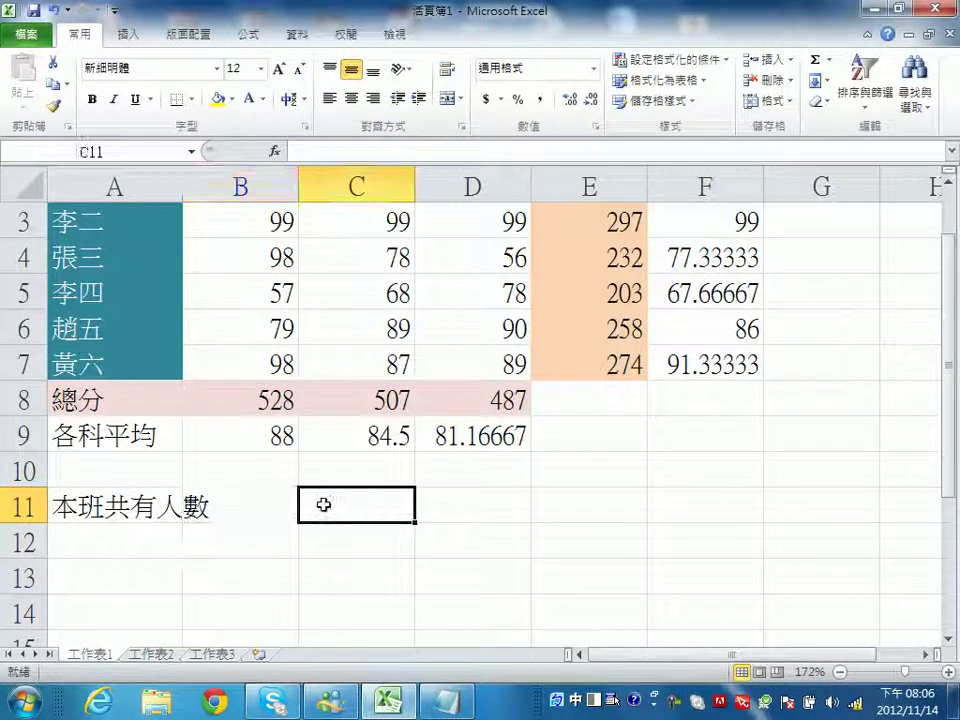
{"action": "left_click", "coordinate": [251, 510]}
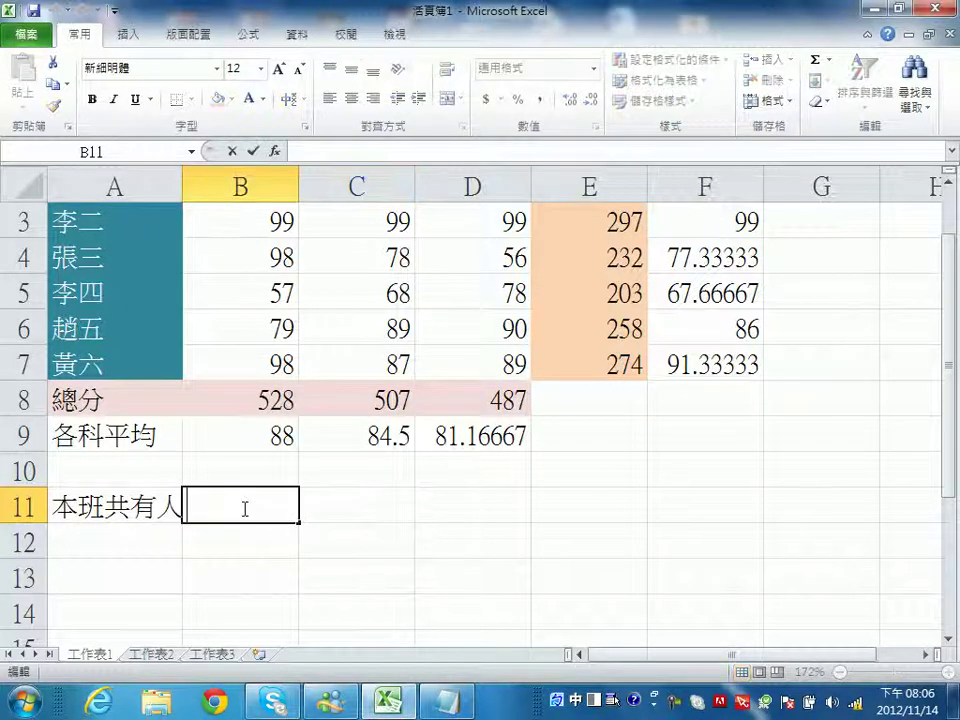
{"action": "left_click", "coordinate": [130, 513]}
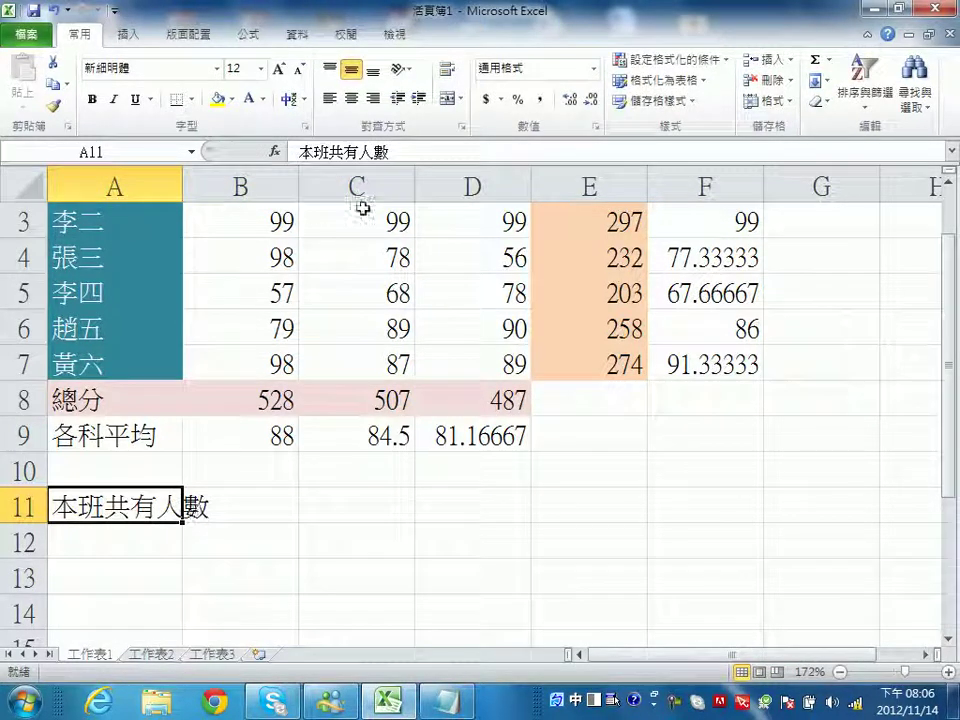
{"action": "left_click", "coordinate": [390, 152]}
{"action": "type", "text": "："}
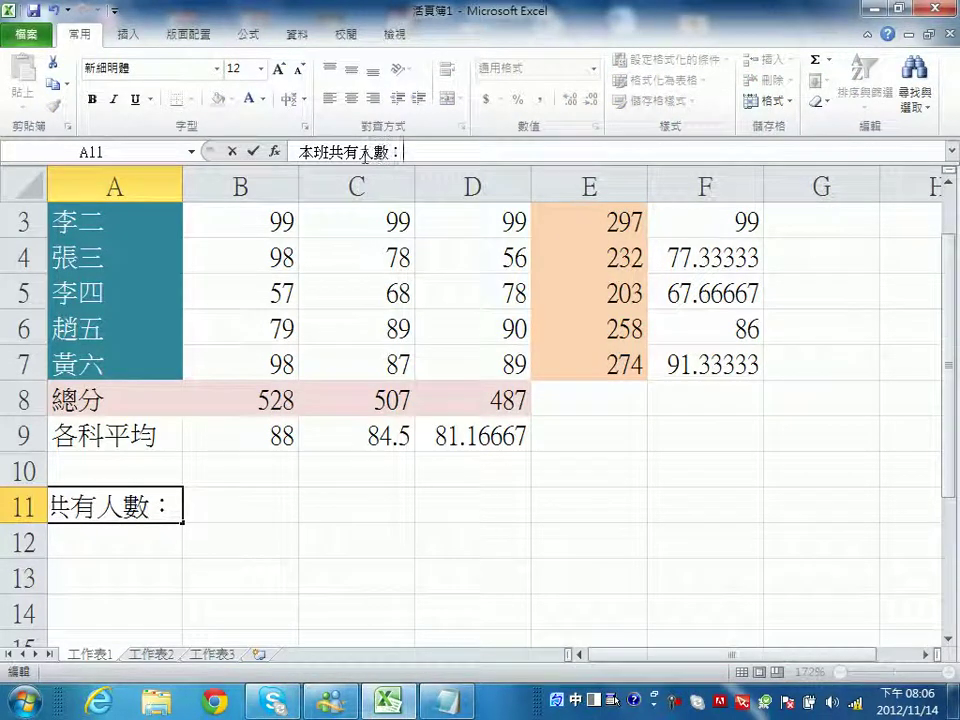
{"action": "key", "text": "Return"}
{"action": "left_click", "coordinate": [335, 504]}
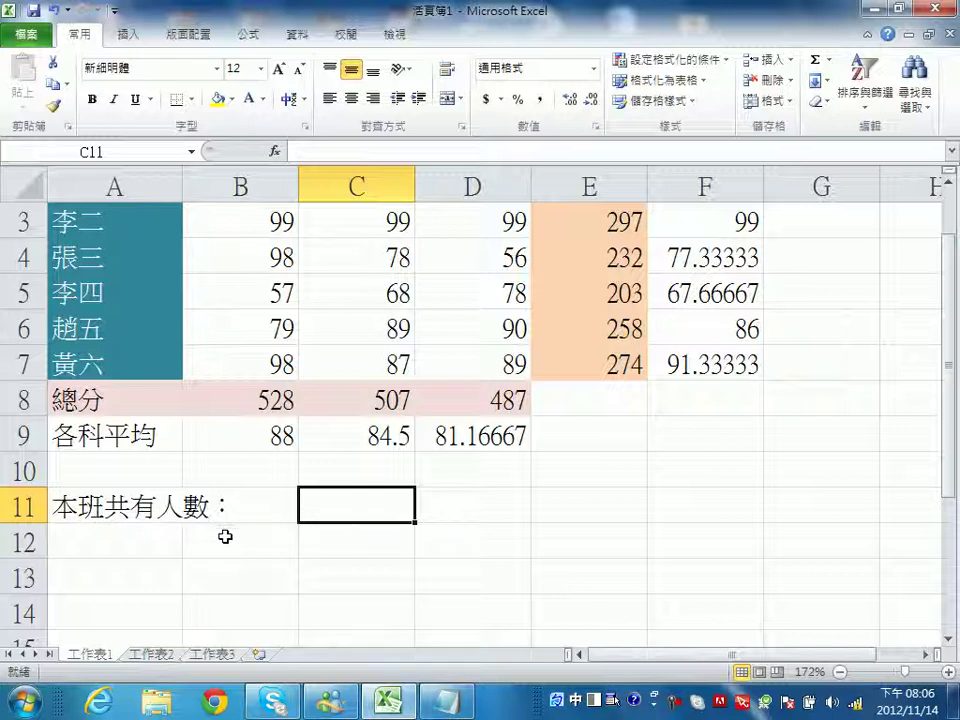
{"action": "left_click", "coordinate": [283, 367]}
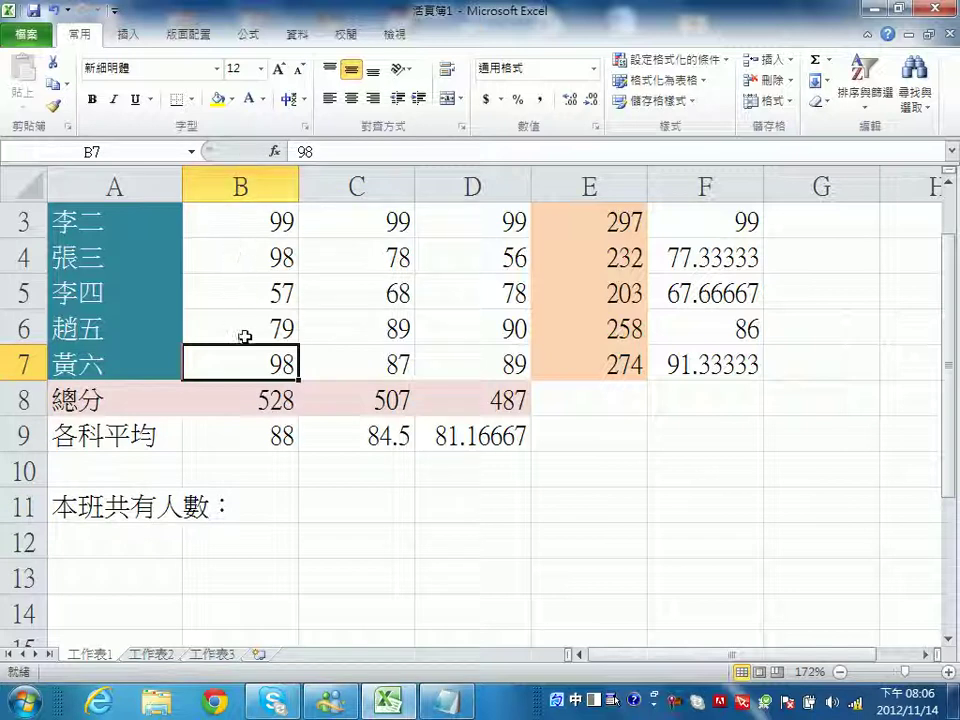
{"action": "left_click", "coordinate": [369, 512]}
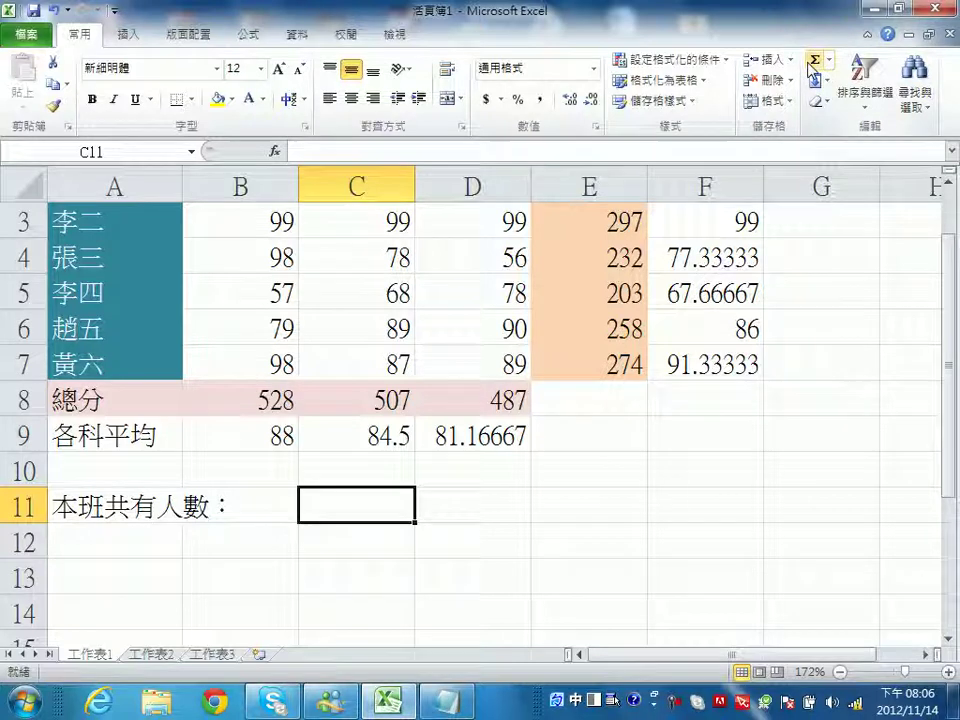
{"action": "left_click", "coordinate": [222, 399]}
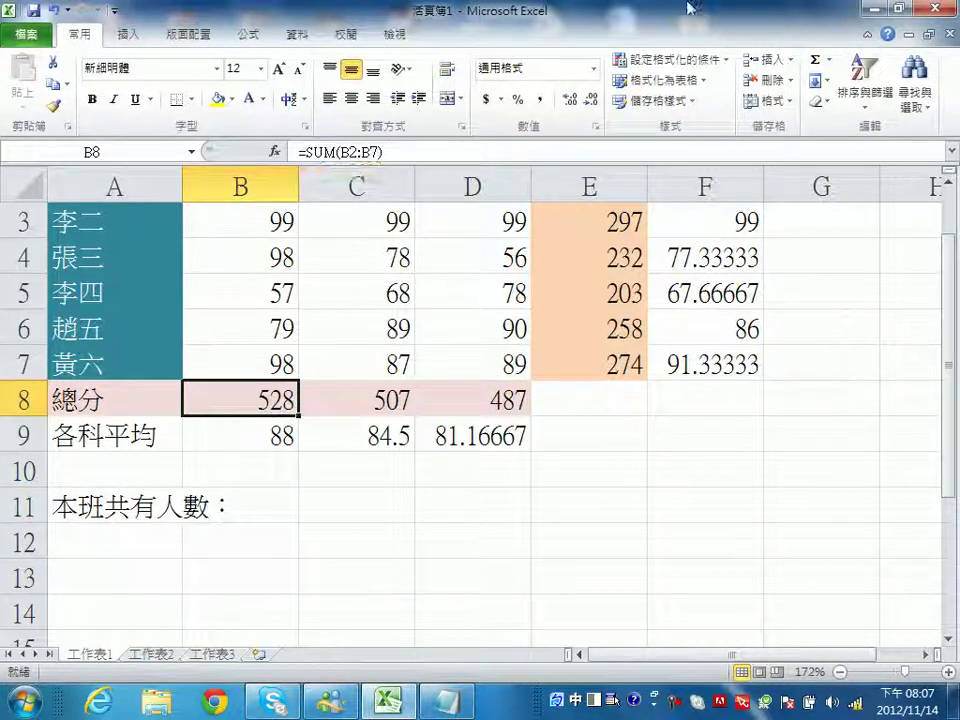
{"action": "left_click", "coordinate": [325, 506]}
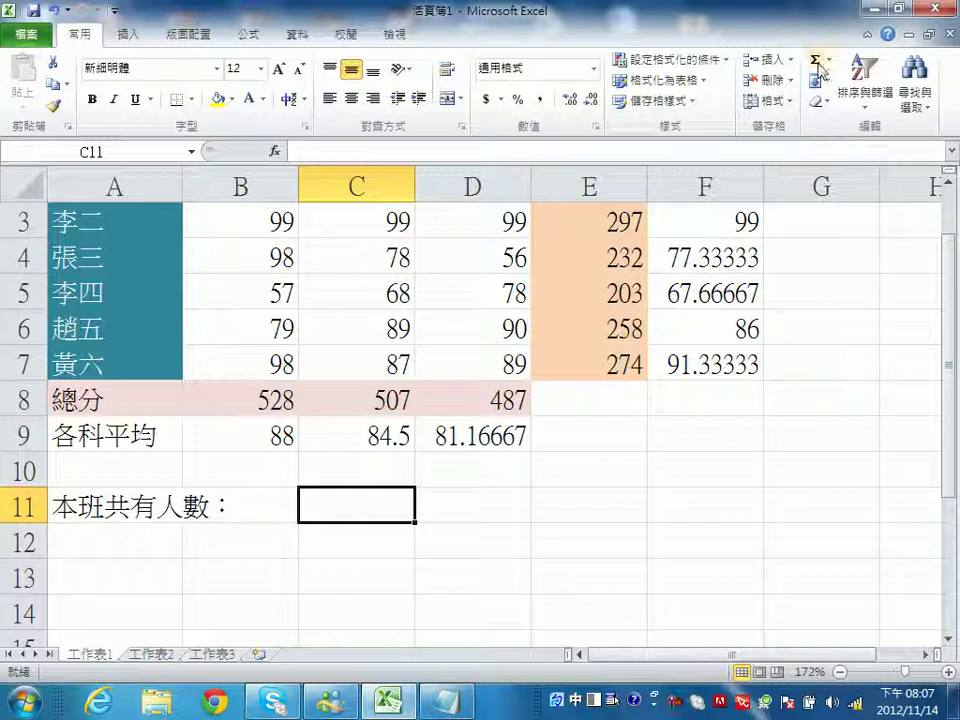
{"action": "left_click_drag", "start_coordinate": [949, 262], "coordinate": [955, 245]}
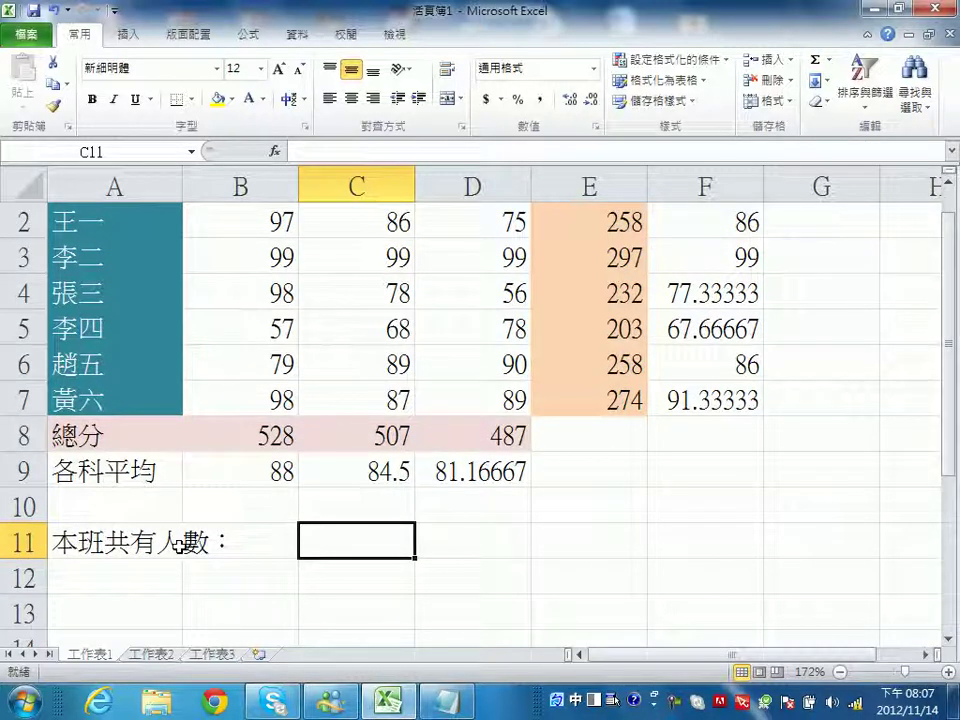
Insert an AutoSum COUNT in C11 and change its range from C2:C10 to B2:B7.
{"action": "left_click", "coordinate": [830, 61]}
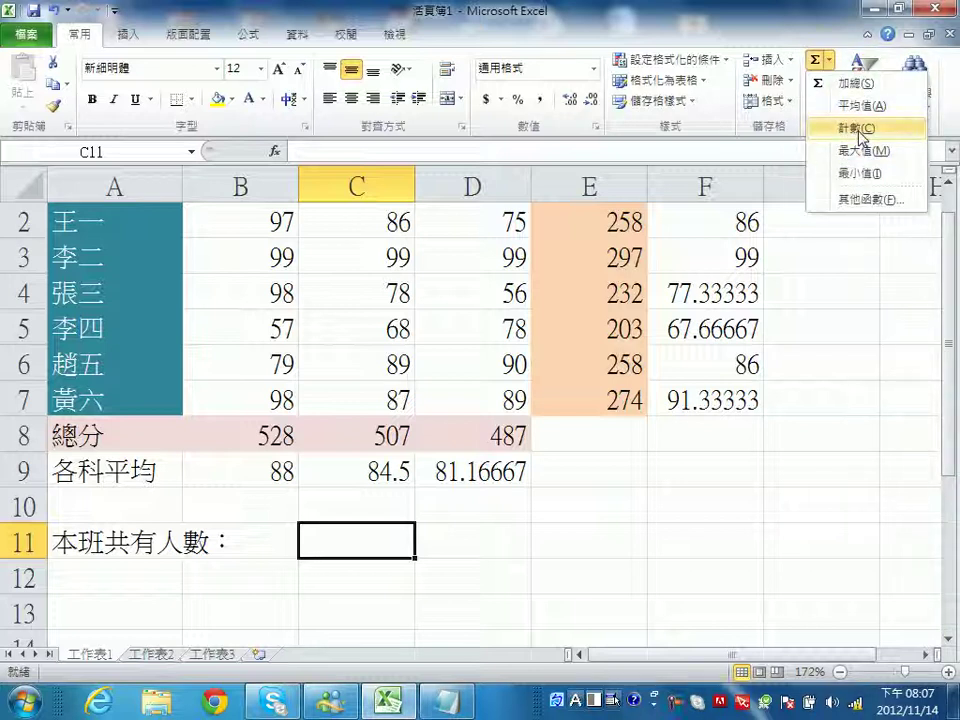
{"action": "left_click", "coordinate": [858, 128]}
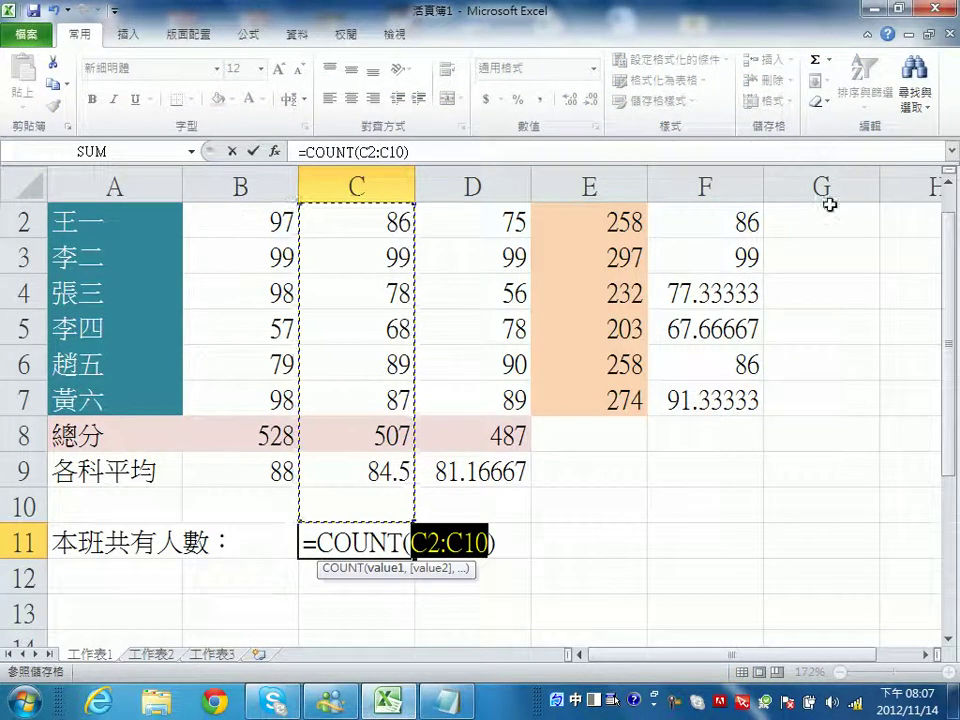
{"action": "left_click_drag", "start_coordinate": [948, 260], "coordinate": [948, 228]}
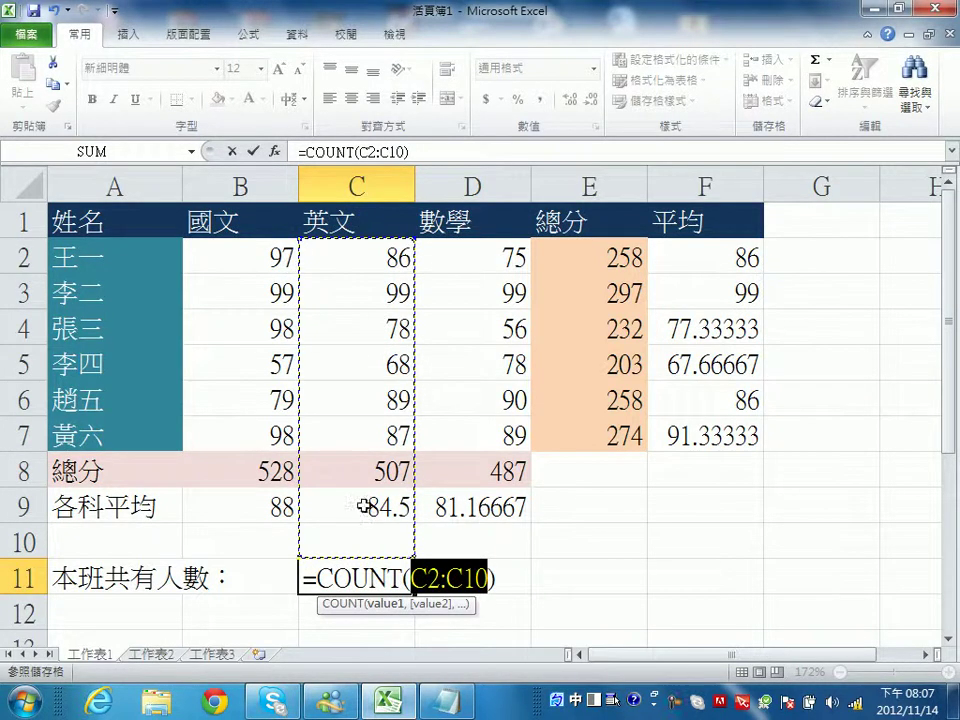
{"action": "left_click", "coordinate": [440, 578]}
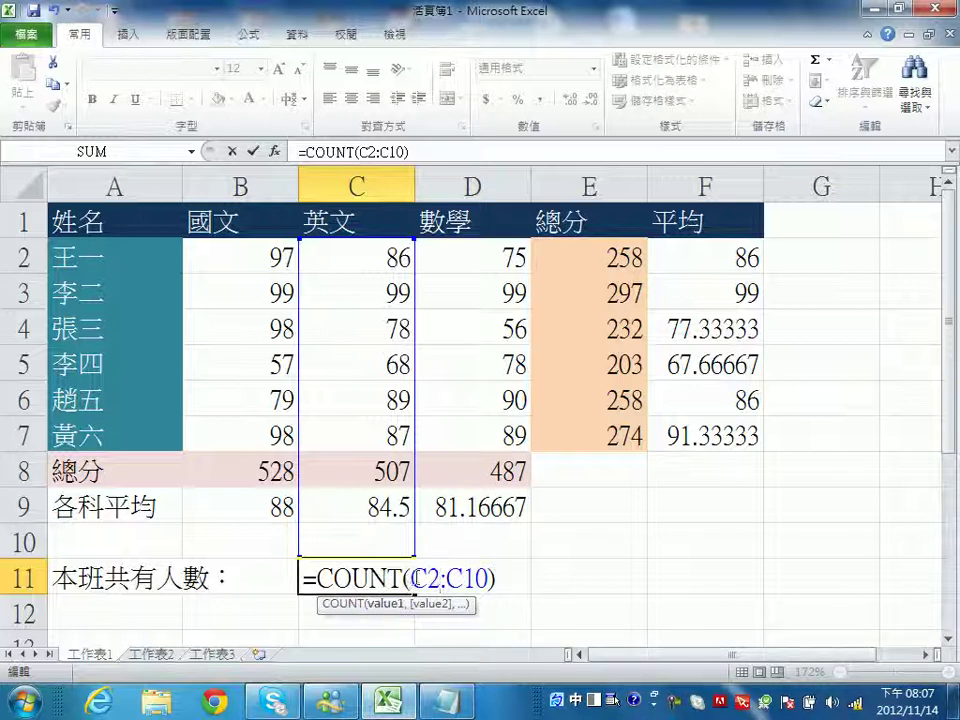
{"action": "double_click", "coordinate": [418, 578]}
{"action": "left_click", "coordinate": [250, 249]}
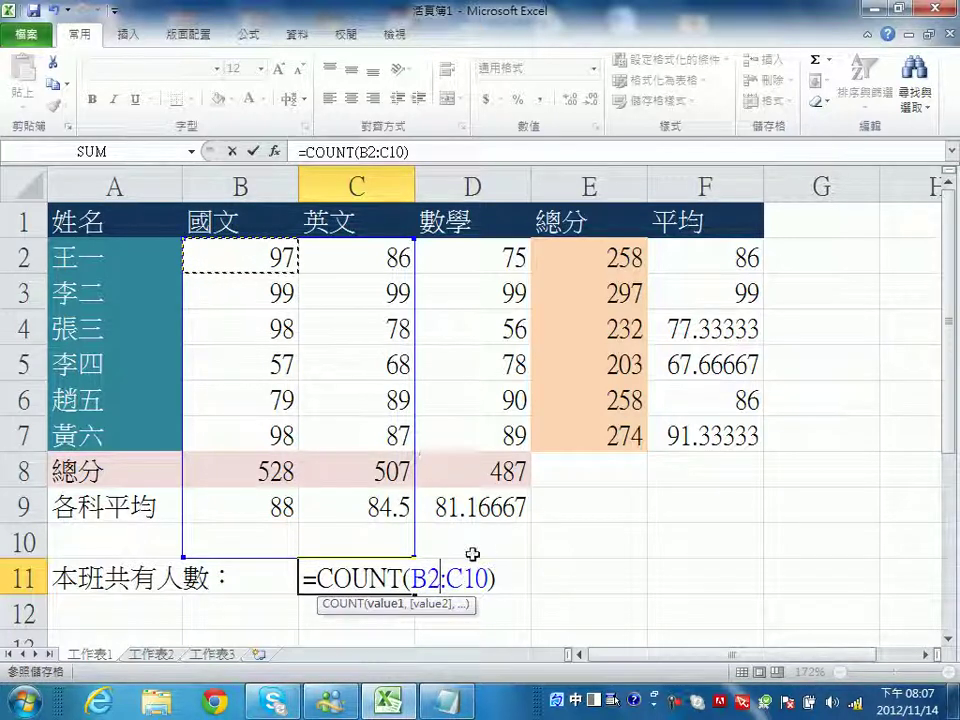
{"action": "left_click_drag", "start_coordinate": [448, 578], "coordinate": [486, 578]}
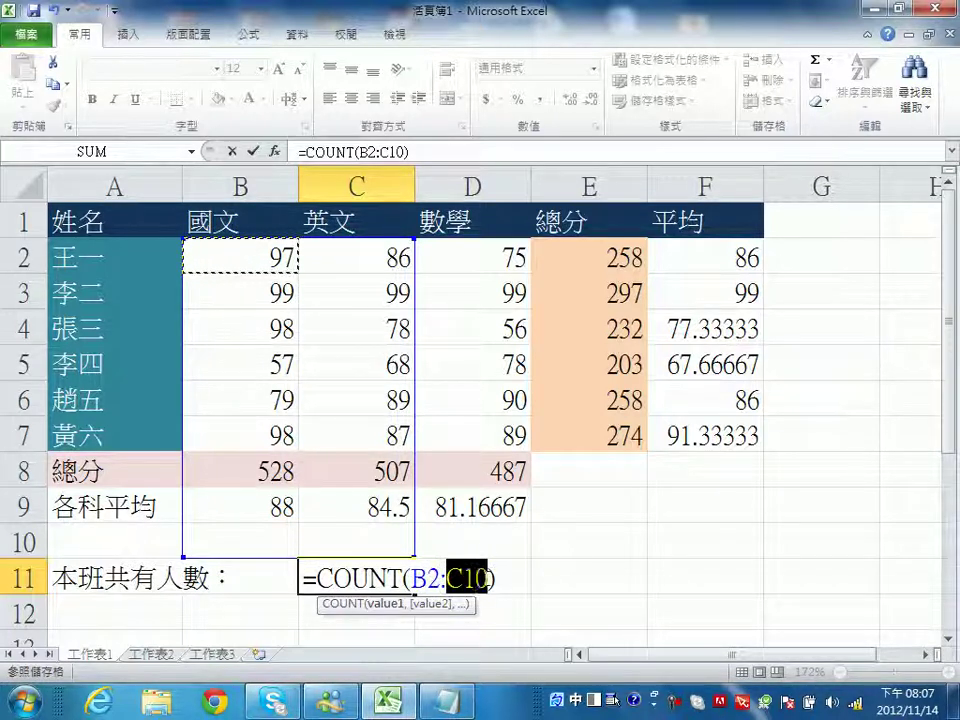
{"action": "key", "text": "F2"}
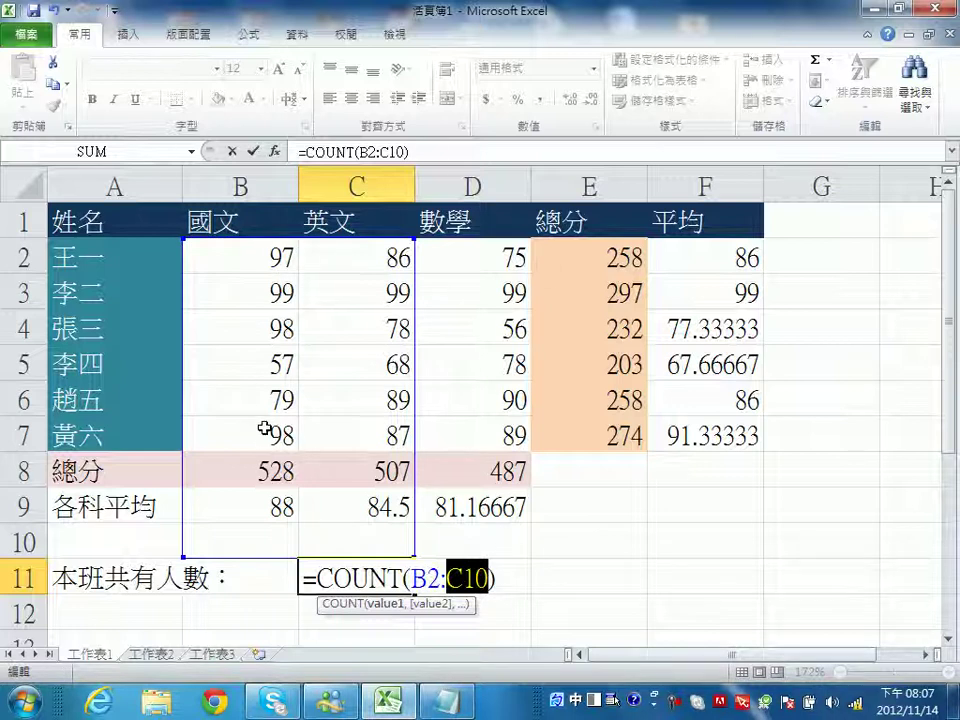
{"action": "left_click", "coordinate": [265, 437]}
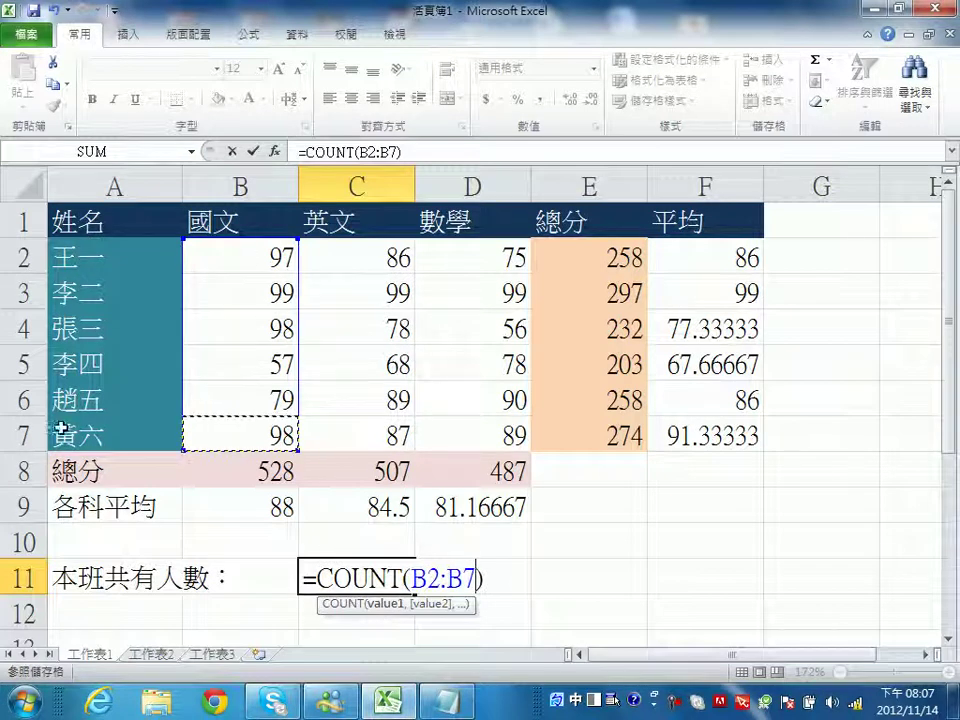
Change the C11 COUNT range to A2:A7 and commit it, which returns 0.
{"action": "double_click", "coordinate": [420, 578]}
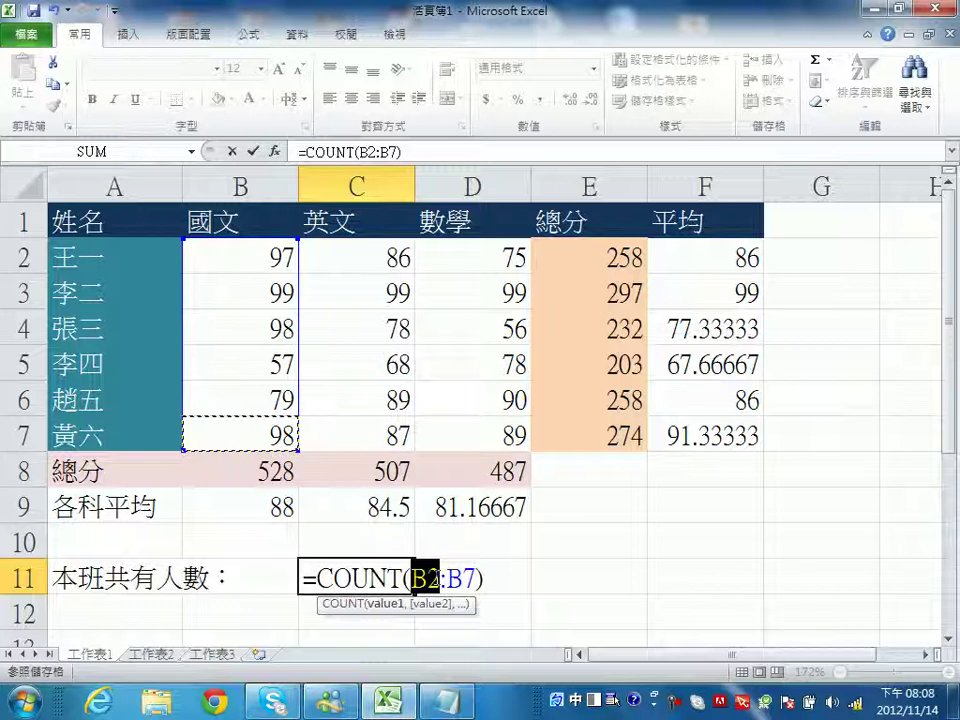
{"action": "left_click", "coordinate": [101, 256]}
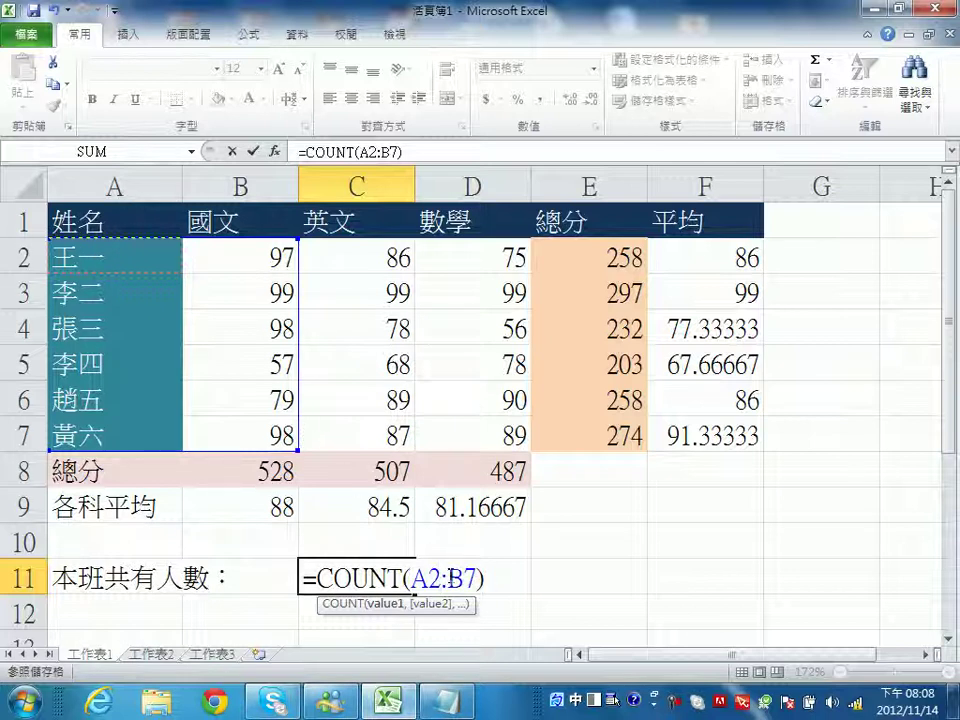
{"action": "left_click_drag", "start_coordinate": [447, 578], "coordinate": [476, 578]}
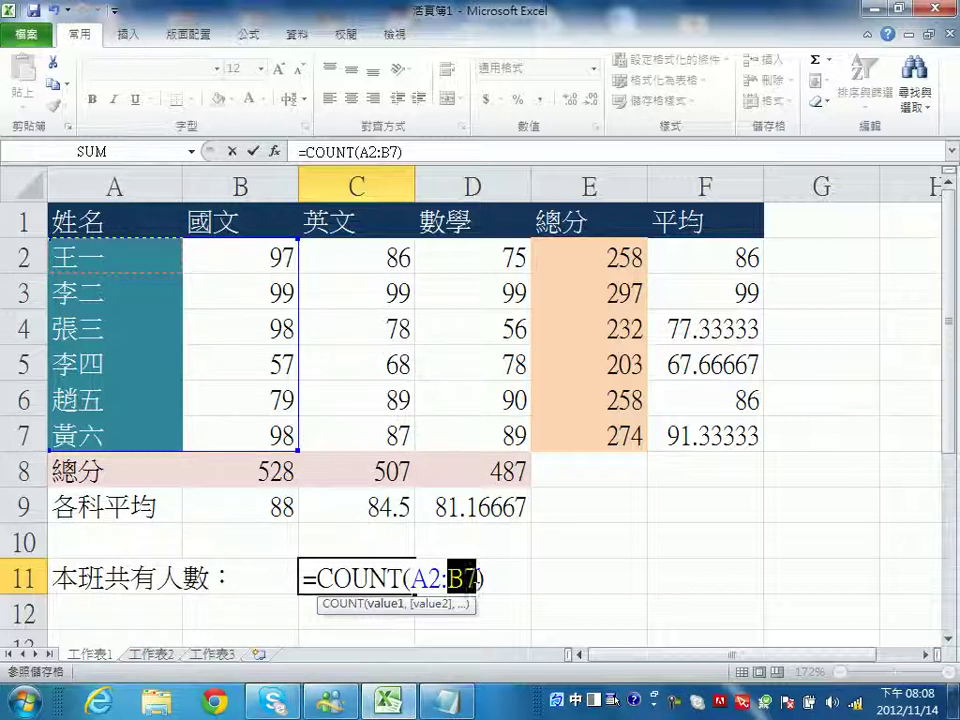
{"action": "left_click", "coordinate": [104, 441]}
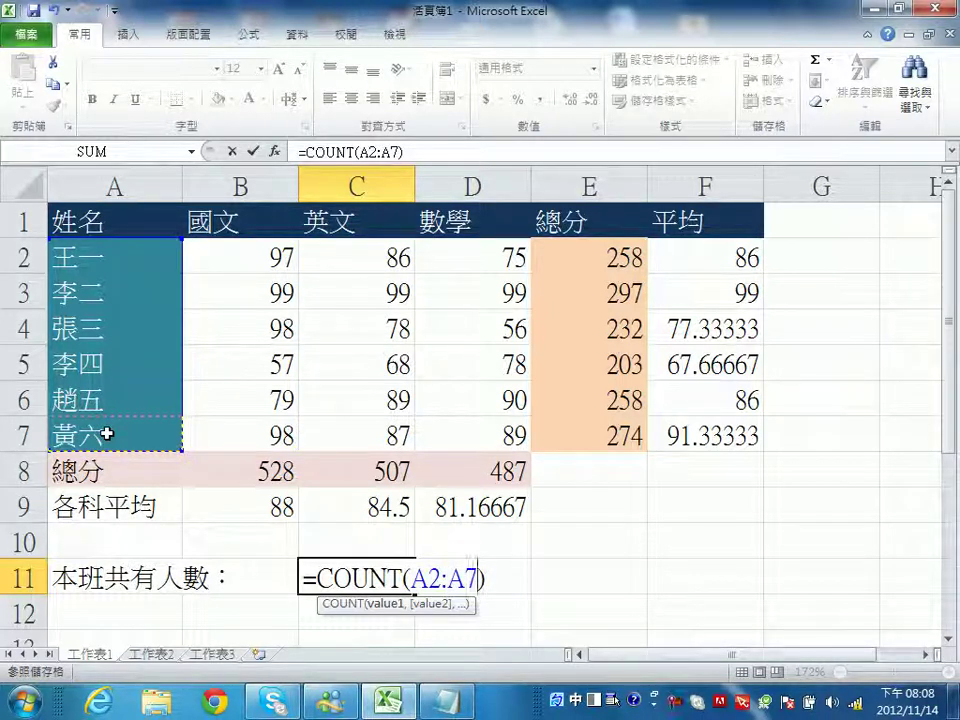
{"action": "key", "text": "Return"}
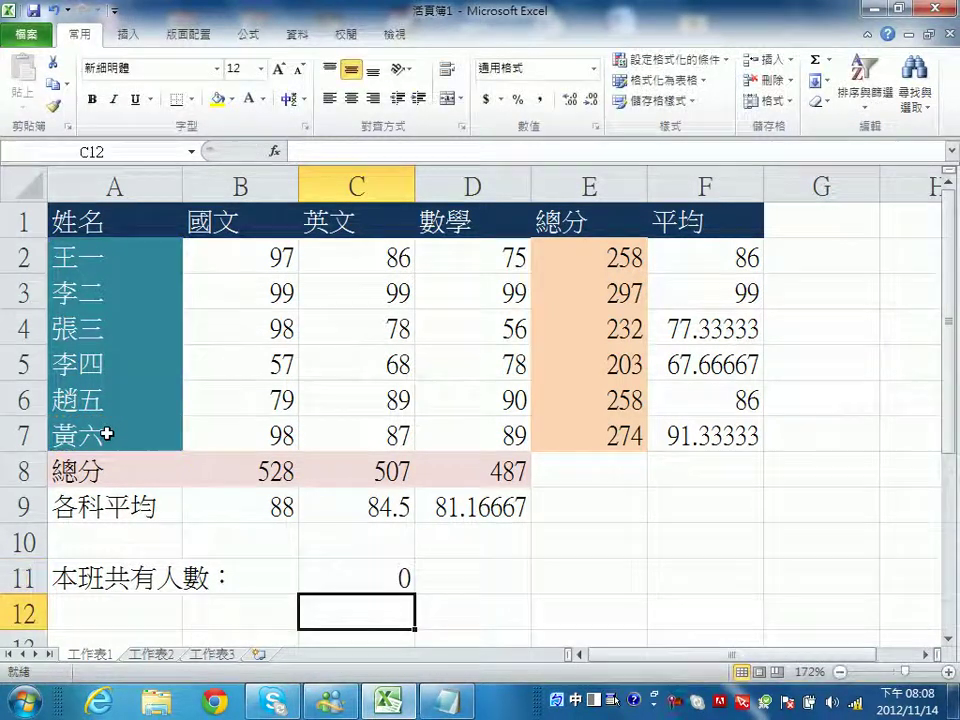
Edit C11's formula back to =COUNT(B2:B7) so the headcount shows 6.
{"action": "left_click", "coordinate": [381, 577]}
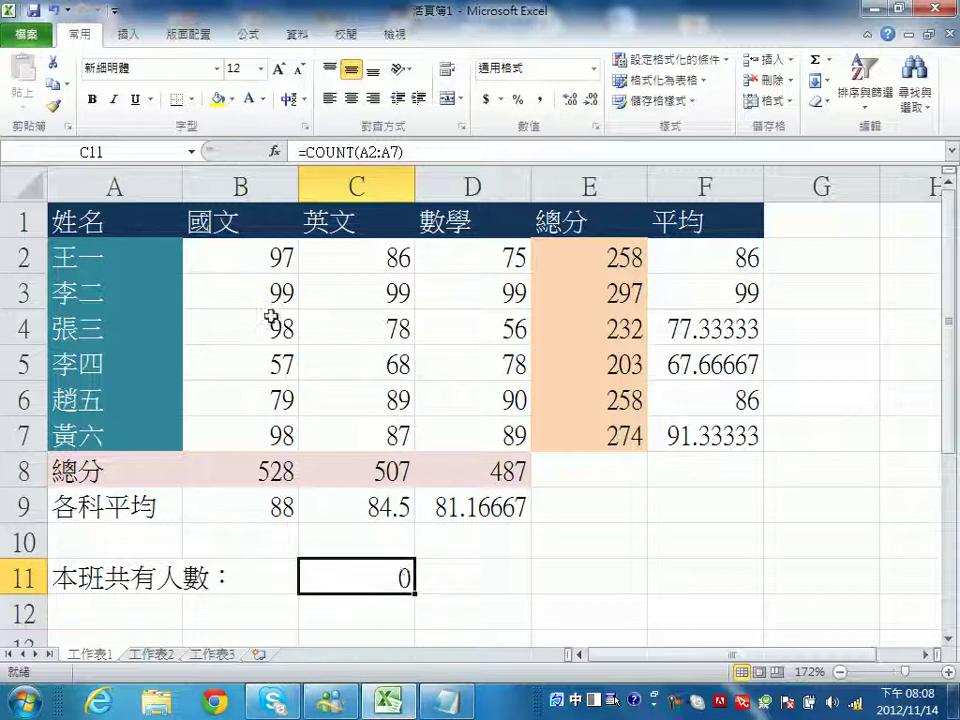
{"action": "left_click", "coordinate": [401, 600]}
{"action": "left_click", "coordinate": [401, 578]}
{"action": "double_click", "coordinate": [401, 578]}
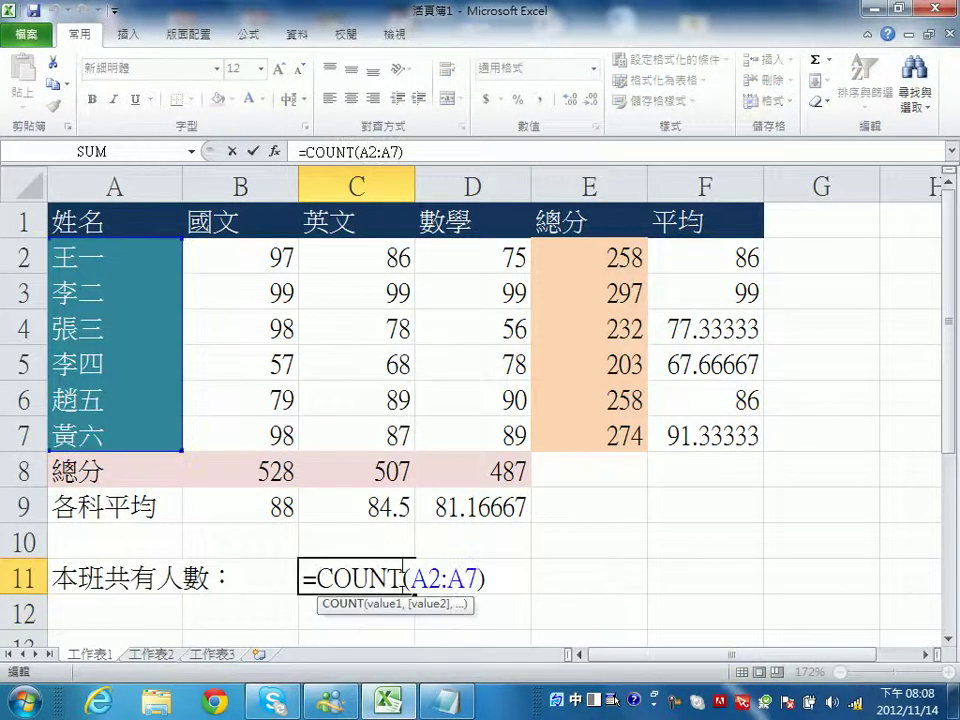
{"action": "left_click_drag", "start_coordinate": [422, 578], "coordinate": [441, 578]}
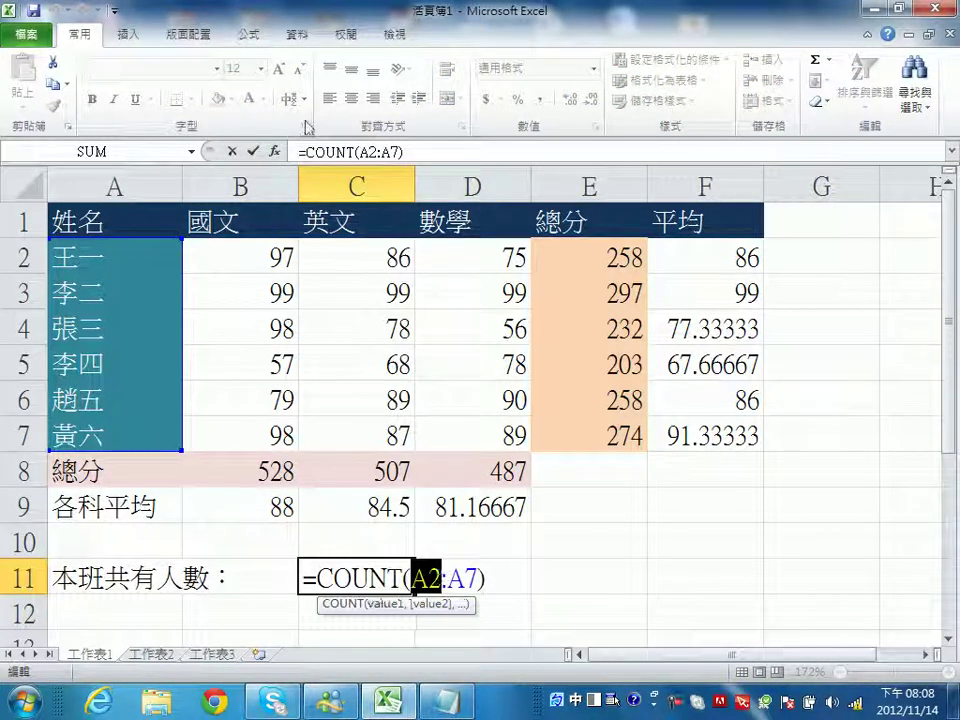
{"action": "left_click", "coordinate": [243, 253]}
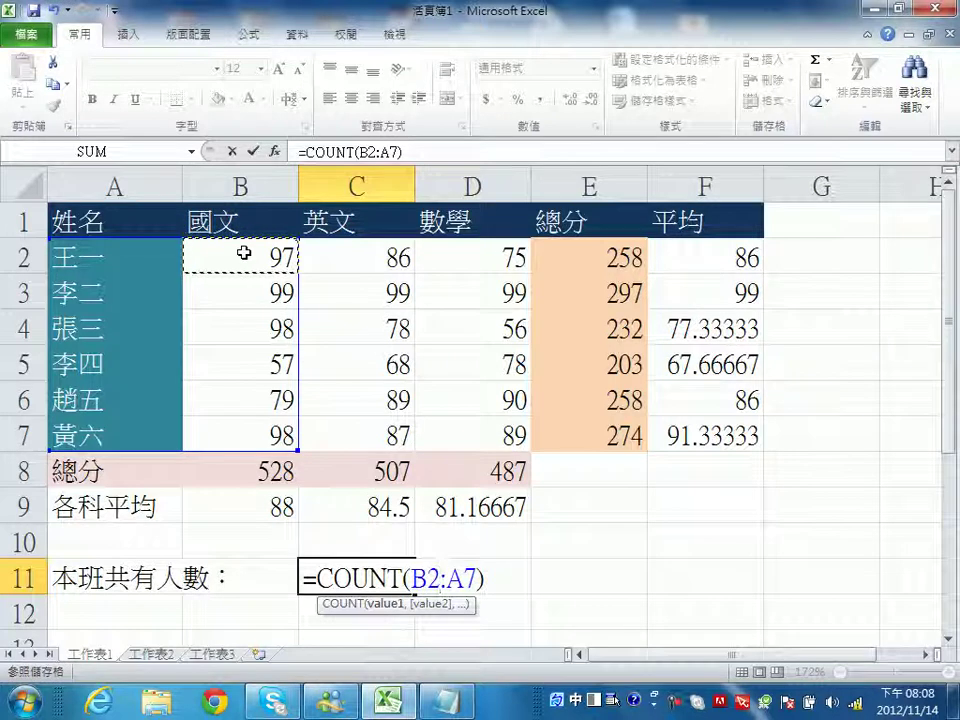
{"action": "left_click_drag", "start_coordinate": [447, 578], "coordinate": [477, 578]}
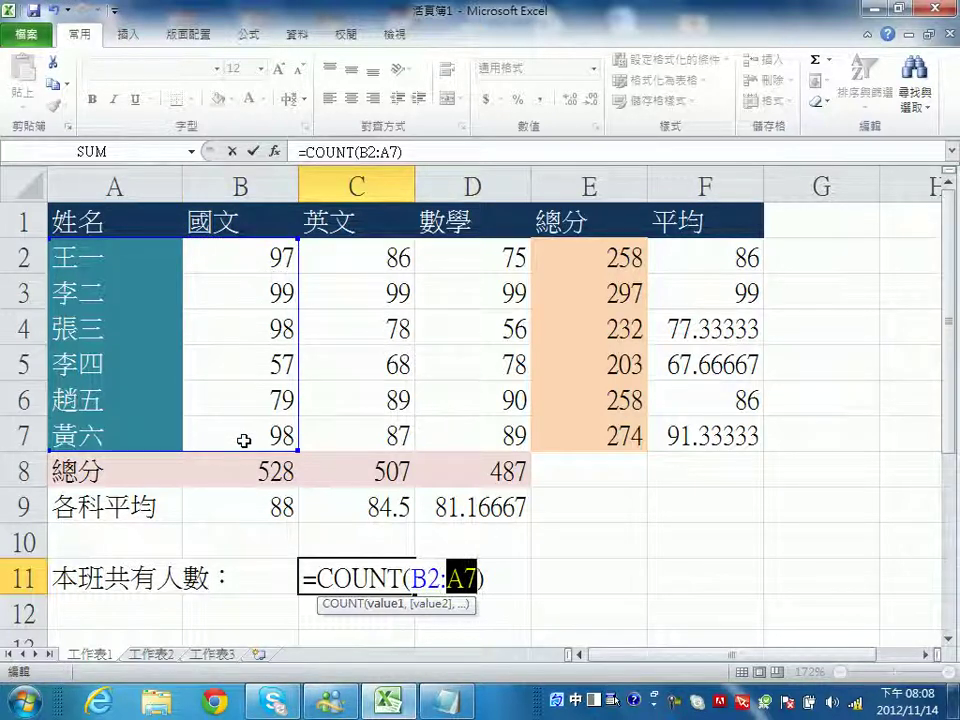
{"action": "left_click", "coordinate": [244, 441]}
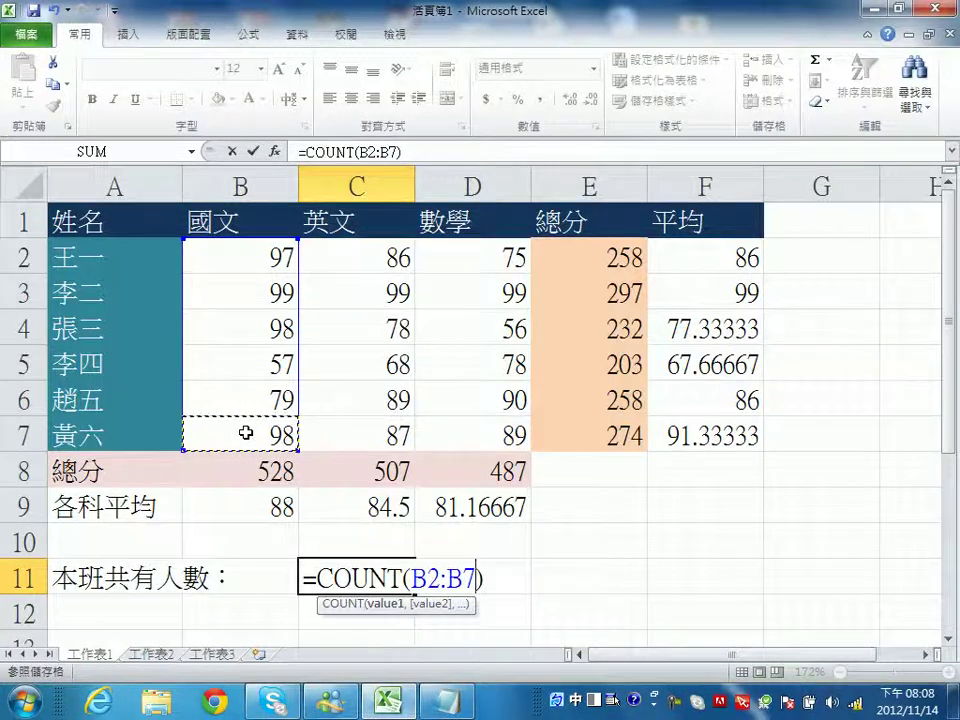
{"action": "key", "text": "Return"}
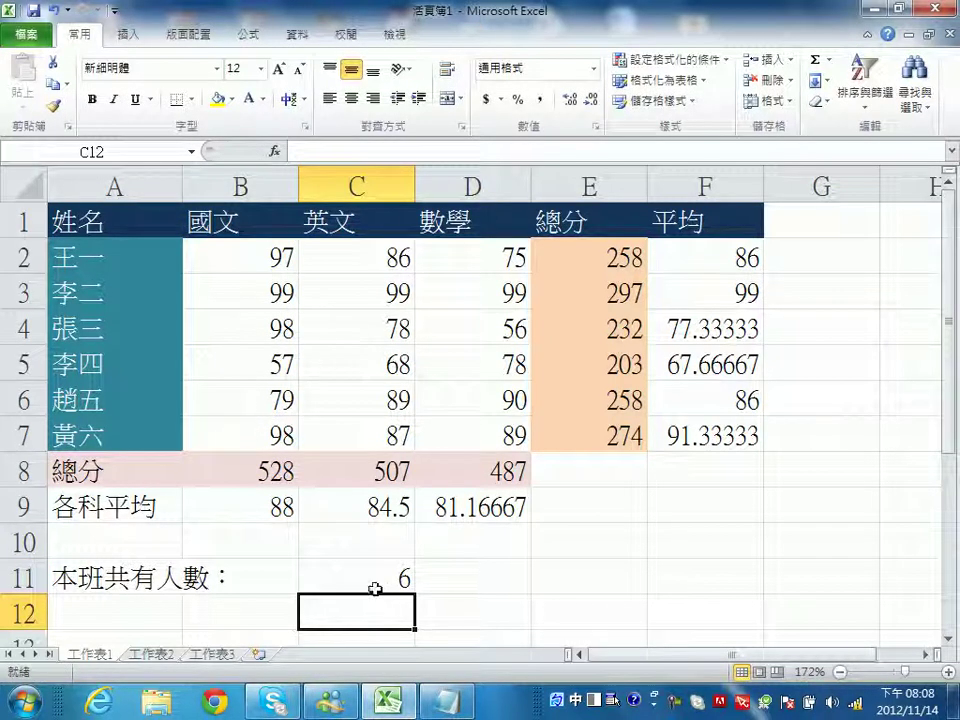
{"action": "left_click", "coordinate": [375, 581]}
Type 各科最高分 in A12 and 各科最低分 in A13.
{"action": "mouse_move", "coordinate": [447, 700]}
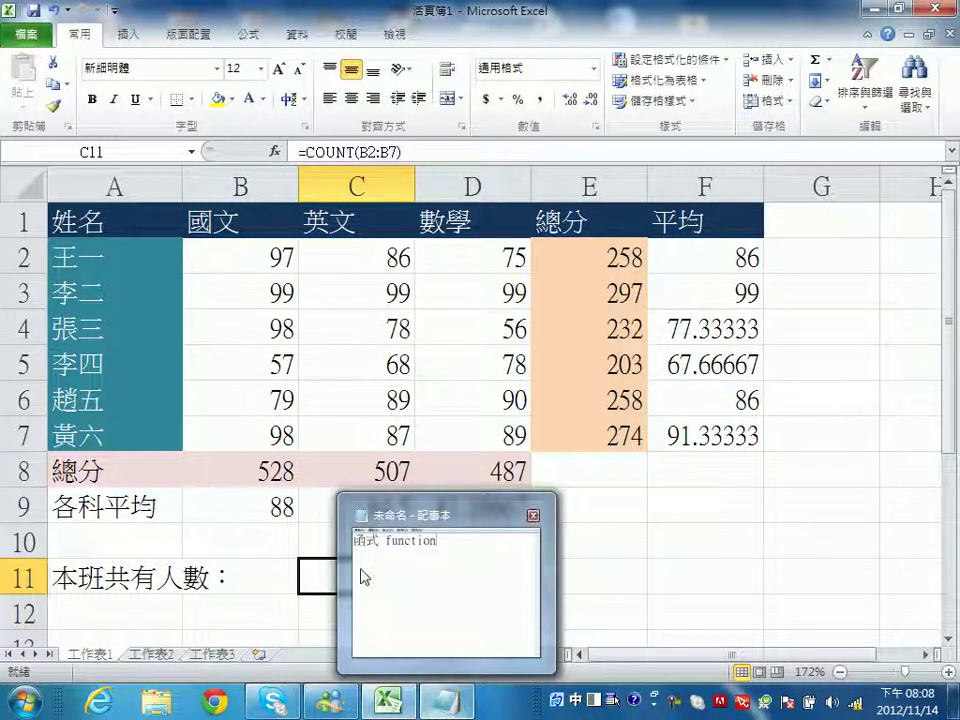
{"action": "mouse_move", "coordinate": [362, 577]}
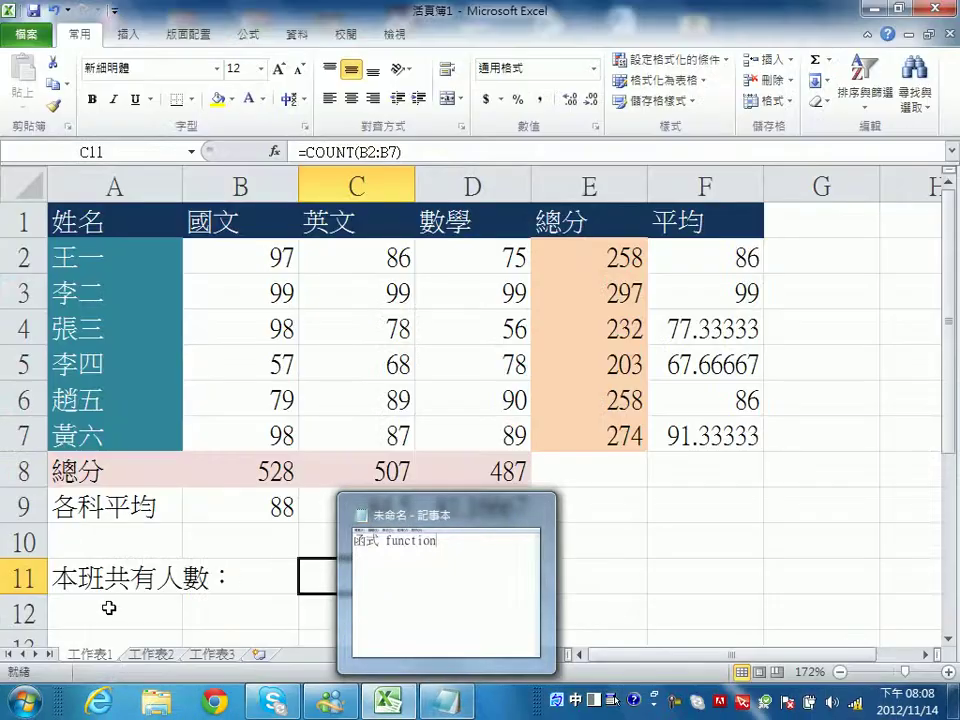
{"action": "left_click", "coordinate": [107, 604]}
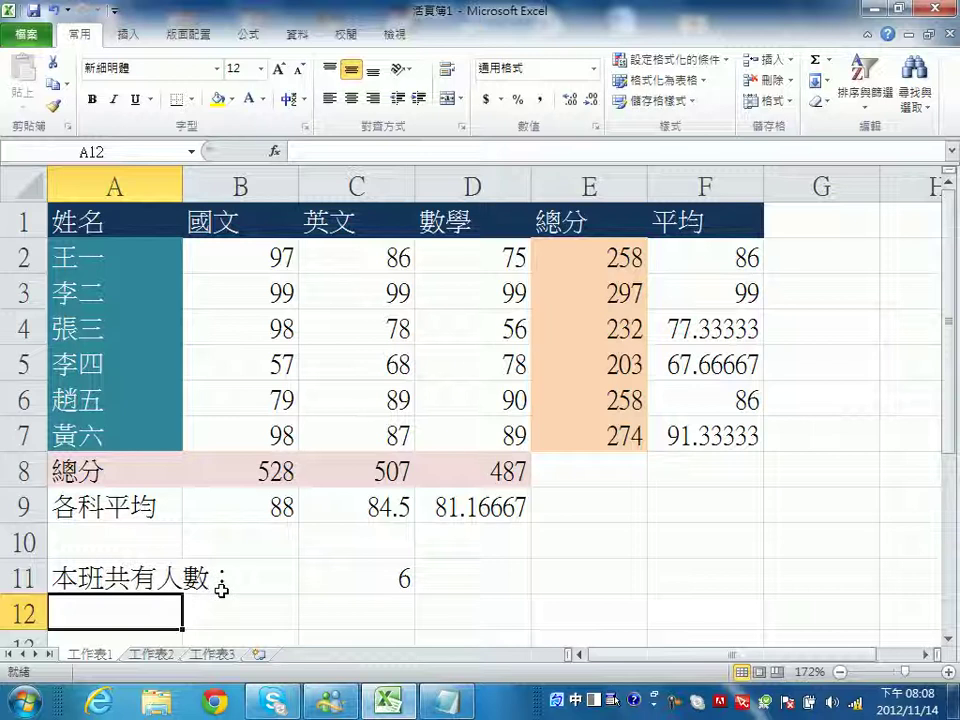
{"action": "type", "text": "各科"}
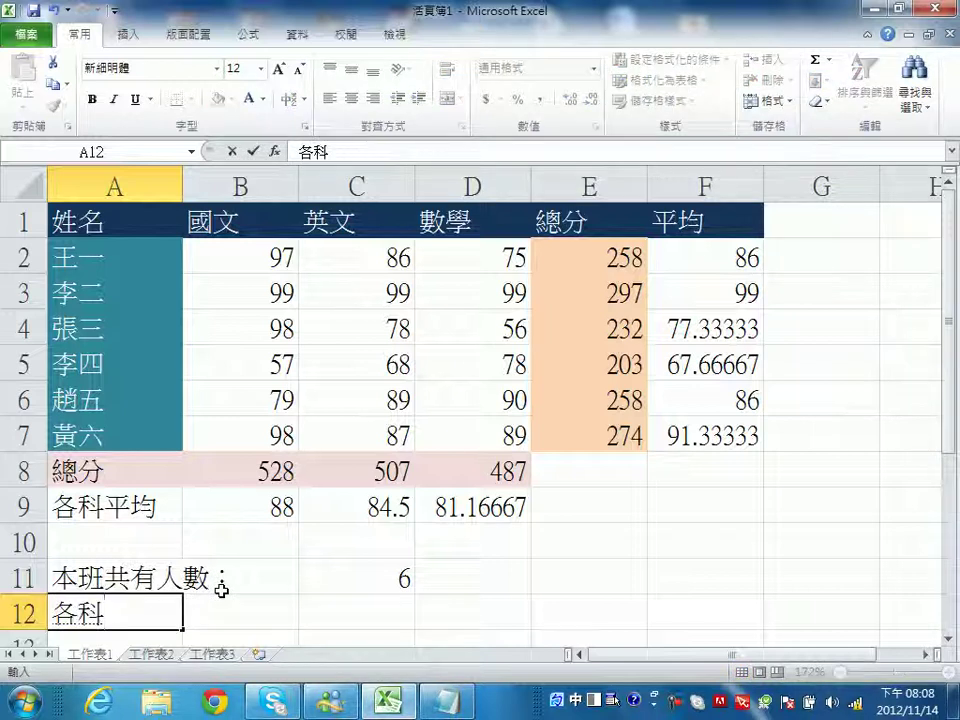
{"action": "type", "text": "最高分"}
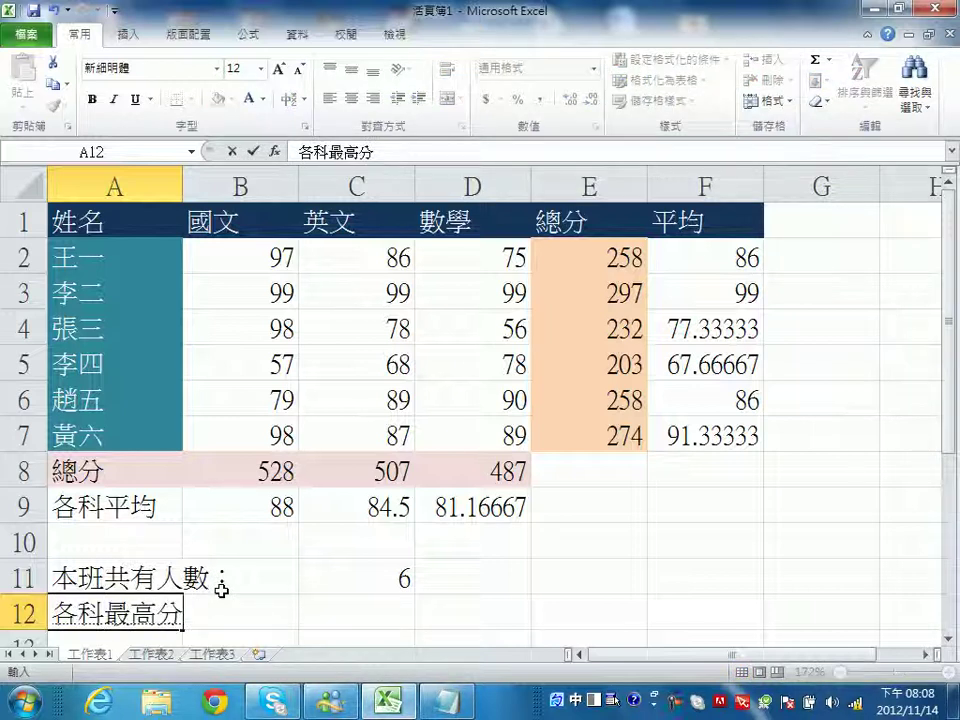
{"action": "key", "text": "Return"}
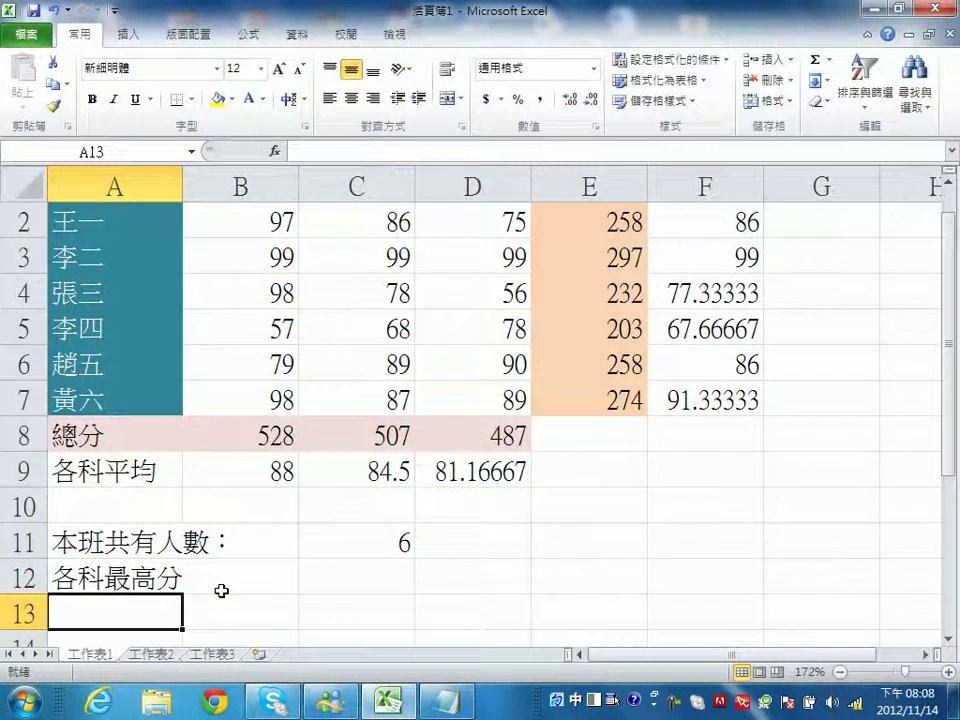
{"action": "type", "text": "《"}
{"action": "type", "text": "歐"}
{"action": "key", "text": "BackSpace"}
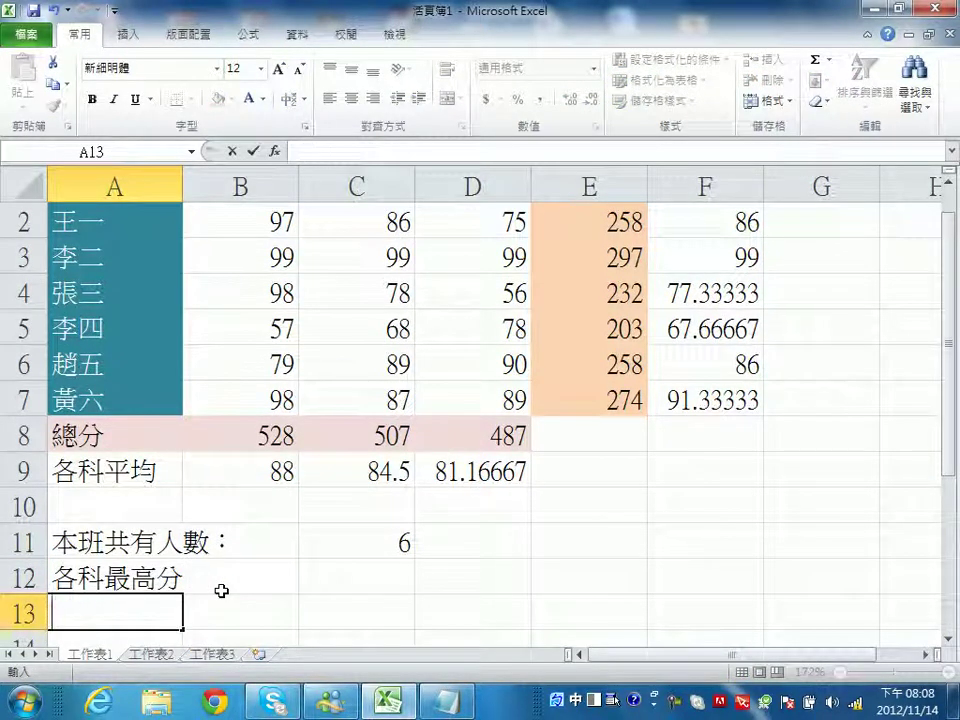
{"action": "type", "text": "各科"}
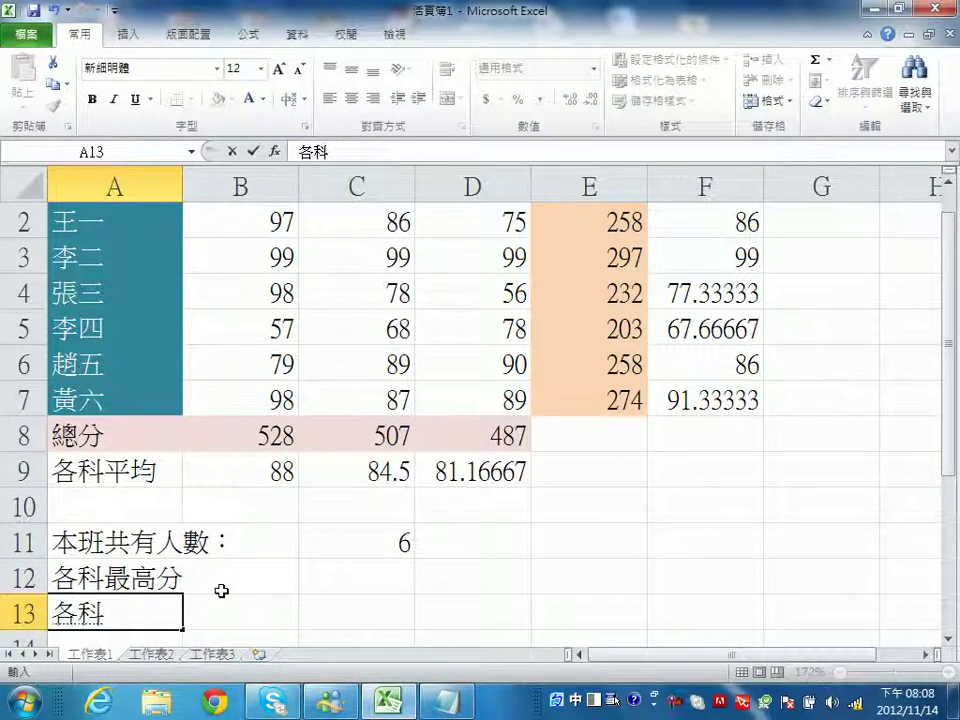
{"action": "type", "text": "最低分"}
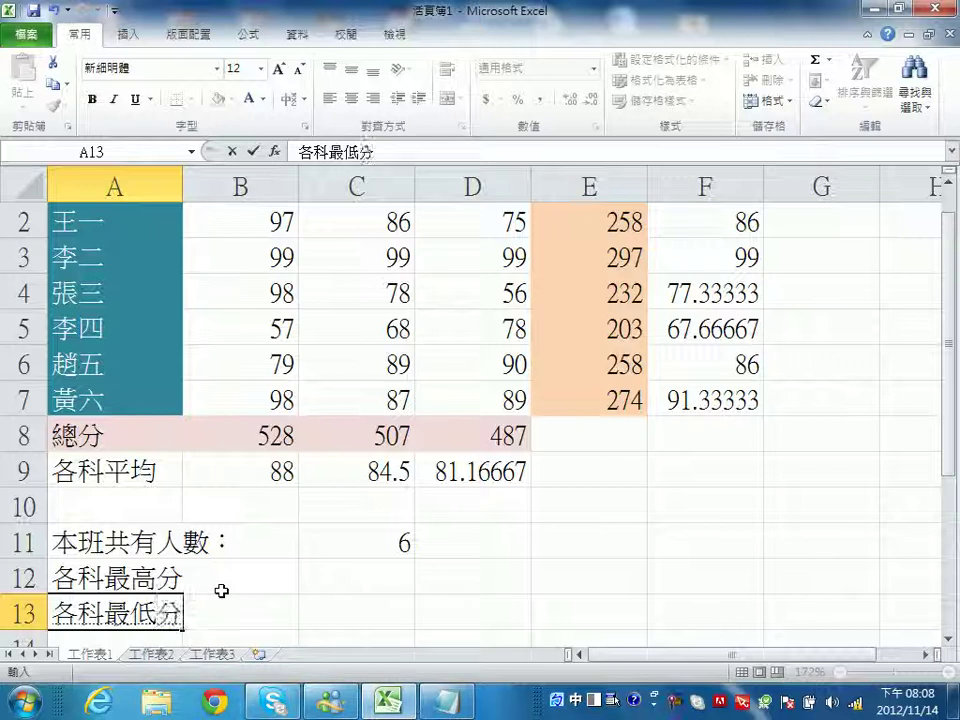
{"action": "key", "text": "Return"}
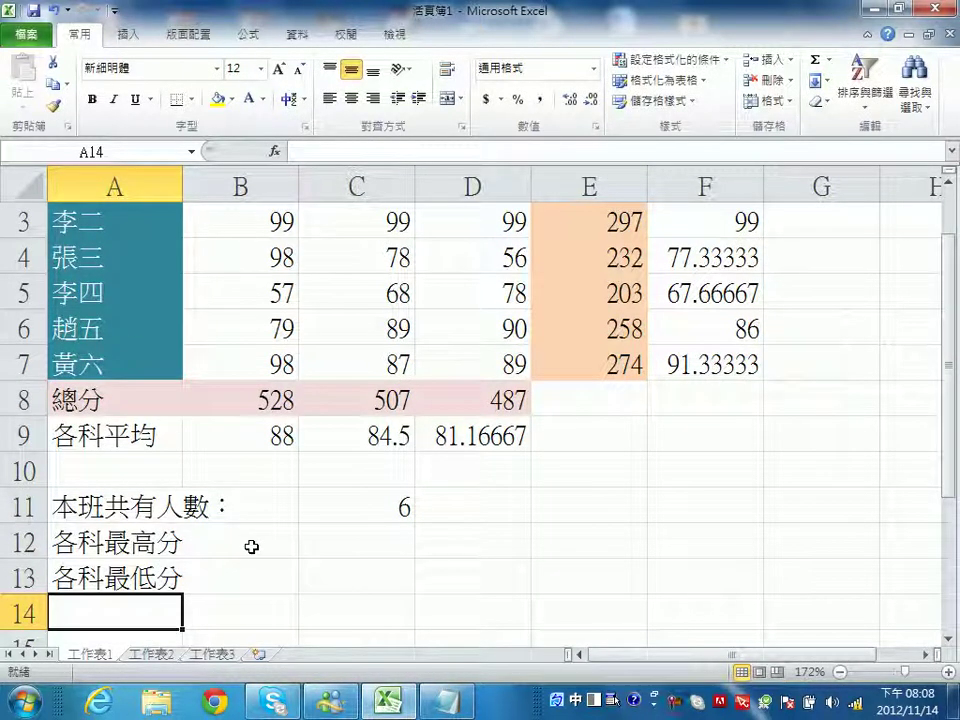
{"action": "left_click", "coordinate": [256, 543]}
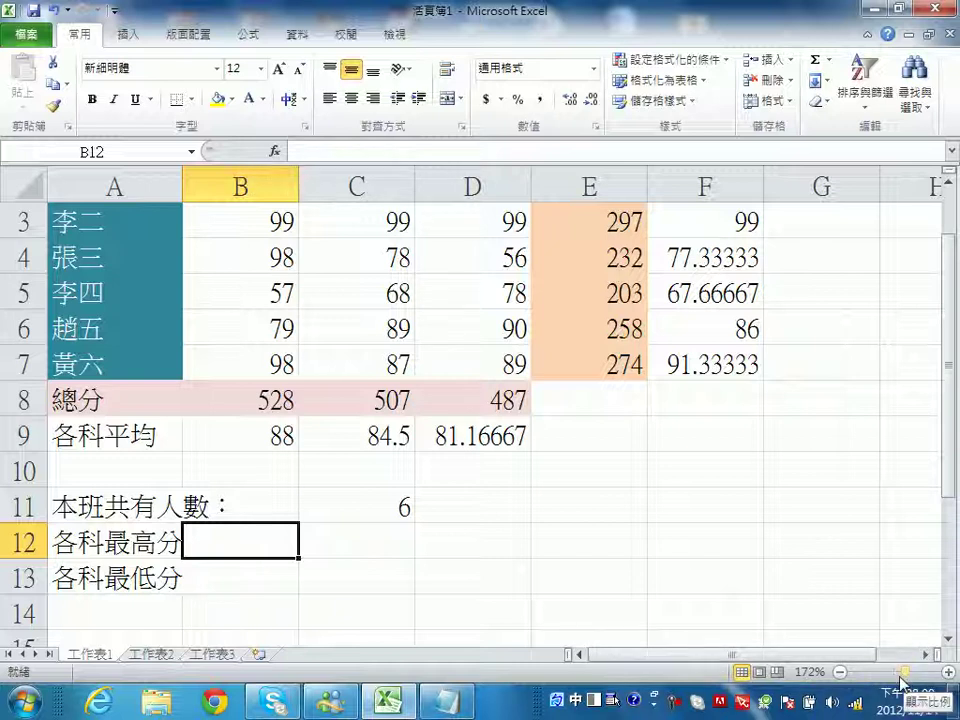
Zoom out and identify the max and min target cells B12 through D13.
{"action": "left_click_drag", "start_coordinate": [904, 672], "coordinate": [898, 674]}
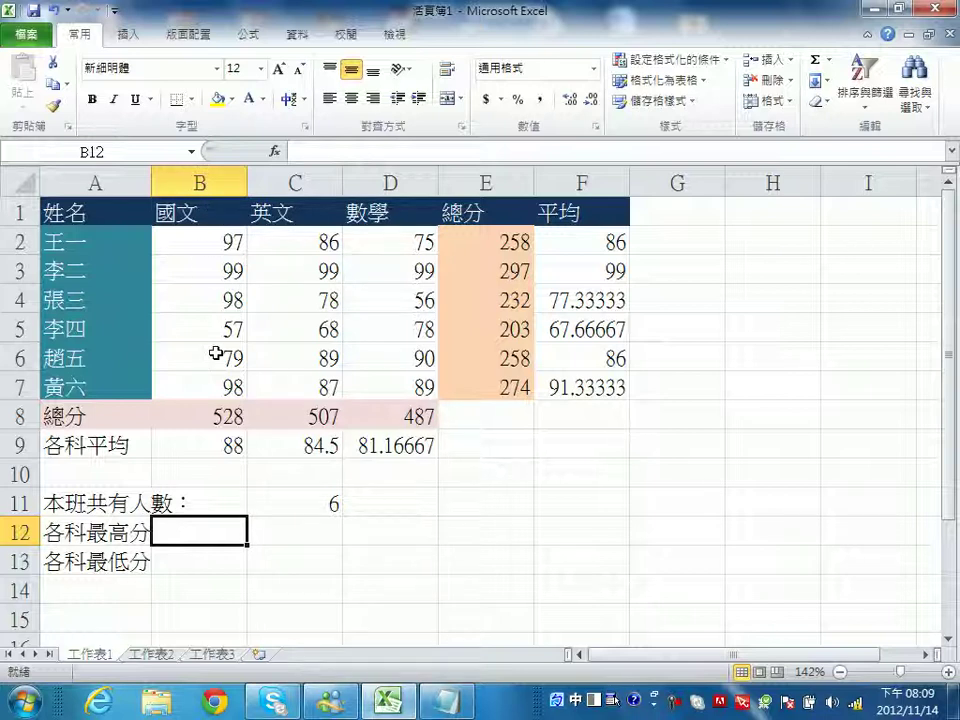
{"action": "left_click", "coordinate": [217, 570]}
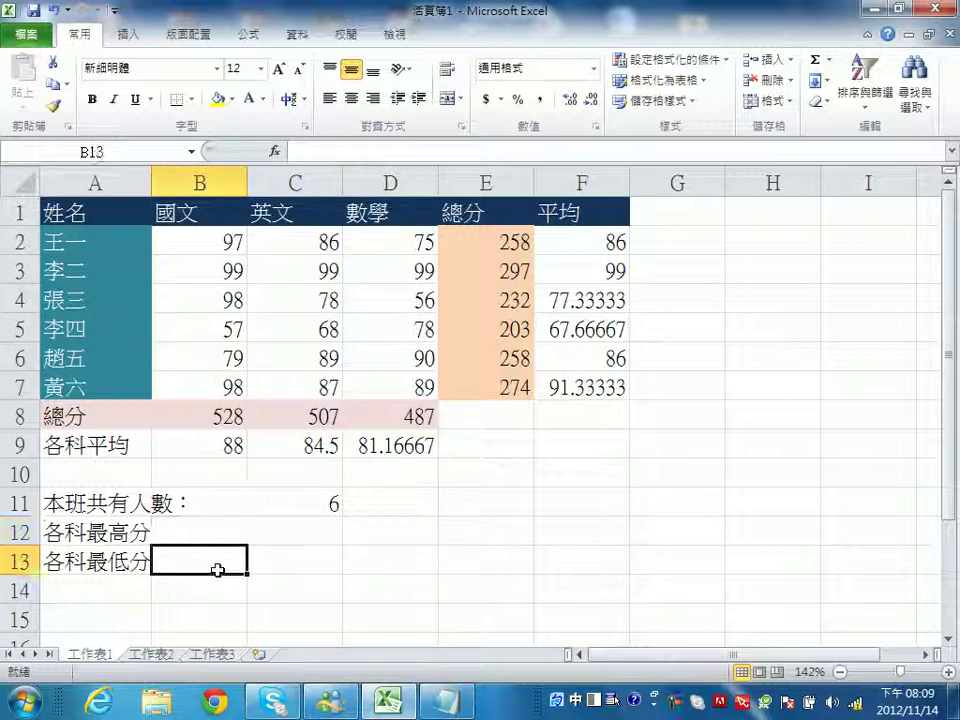
{"action": "left_click", "coordinate": [318, 538]}
{"action": "left_click", "coordinate": [327, 565]}
{"action": "left_click", "coordinate": [394, 535]}
{"action": "left_click", "coordinate": [402, 561]}
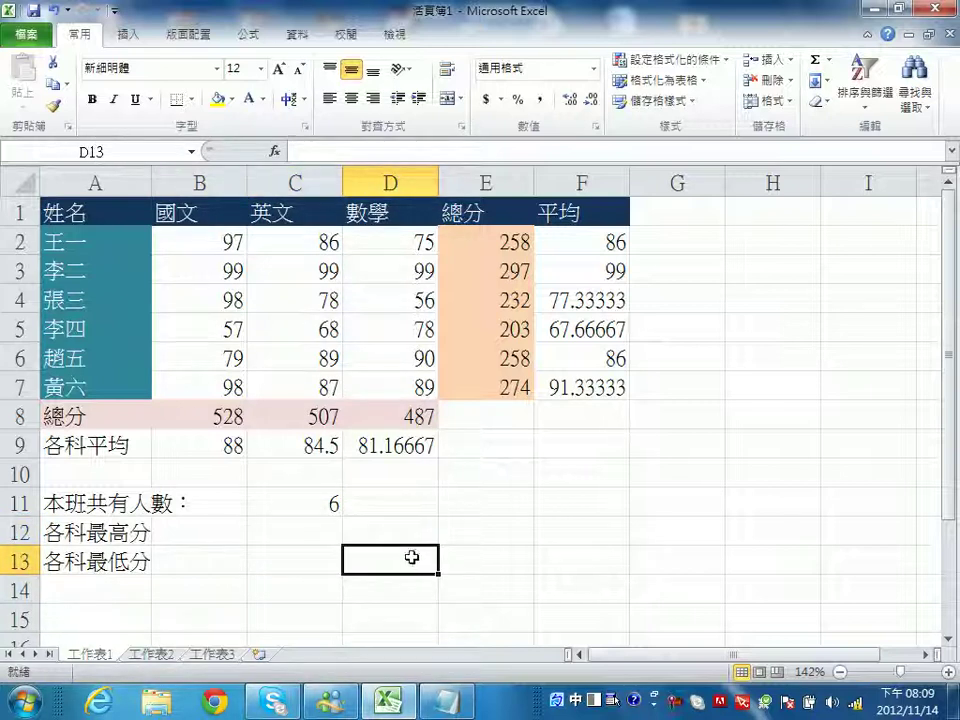
Enter =MAX(B2:B7) in B12 via AutoSum, giving 99.
{"action": "left_click", "coordinate": [226, 537]}
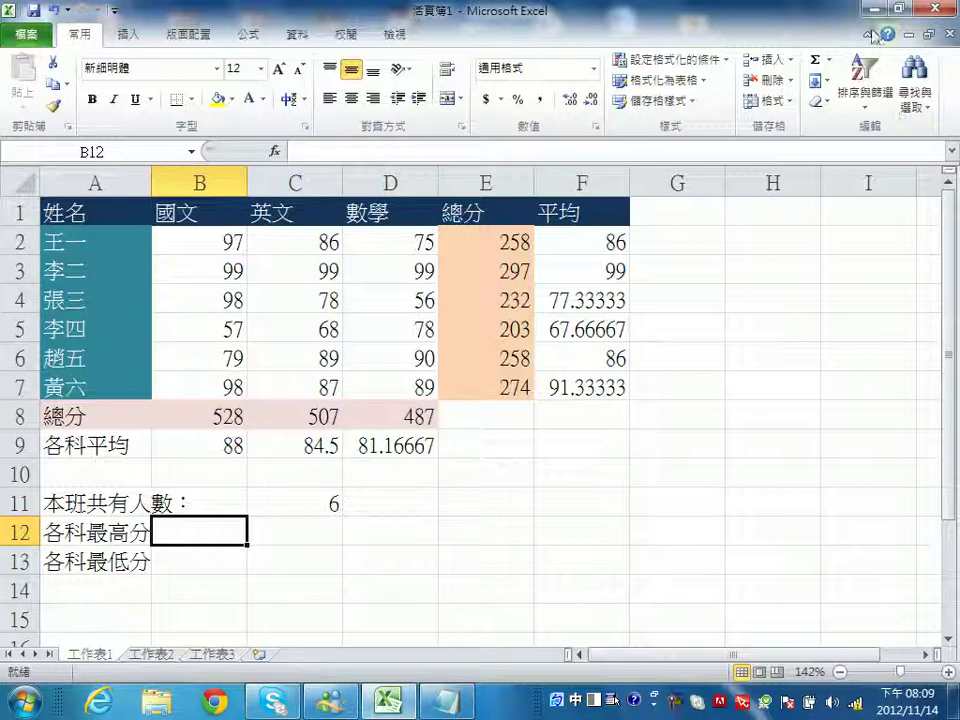
{"action": "left_click", "coordinate": [831, 62]}
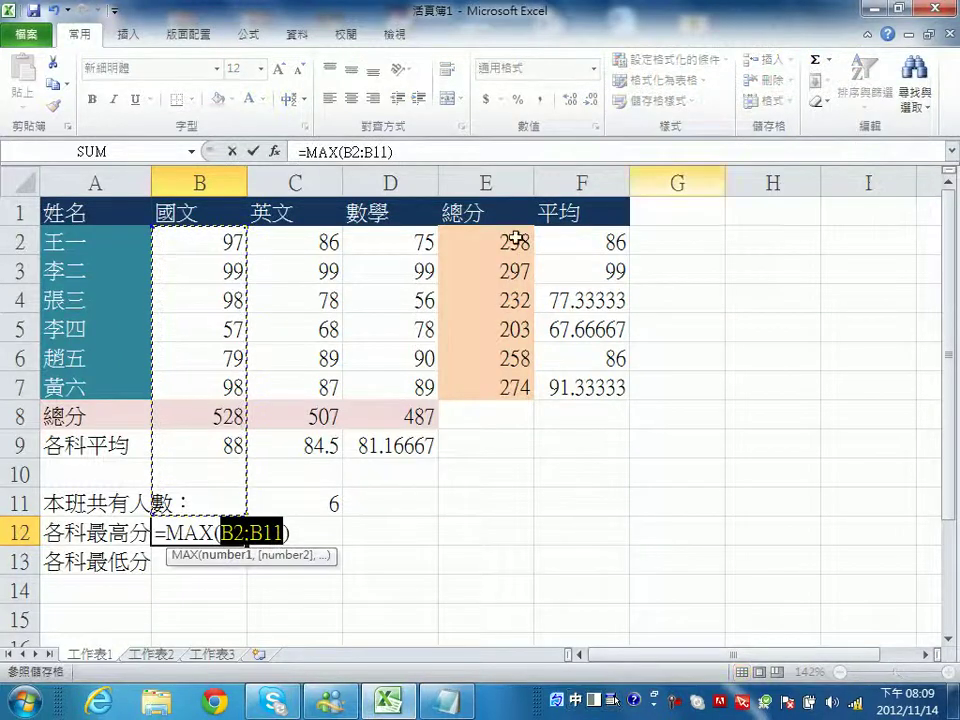
{"action": "left_click", "coordinate": [247, 533]}
{"action": "left_click_drag", "start_coordinate": [245, 533], "coordinate": [220, 533]}
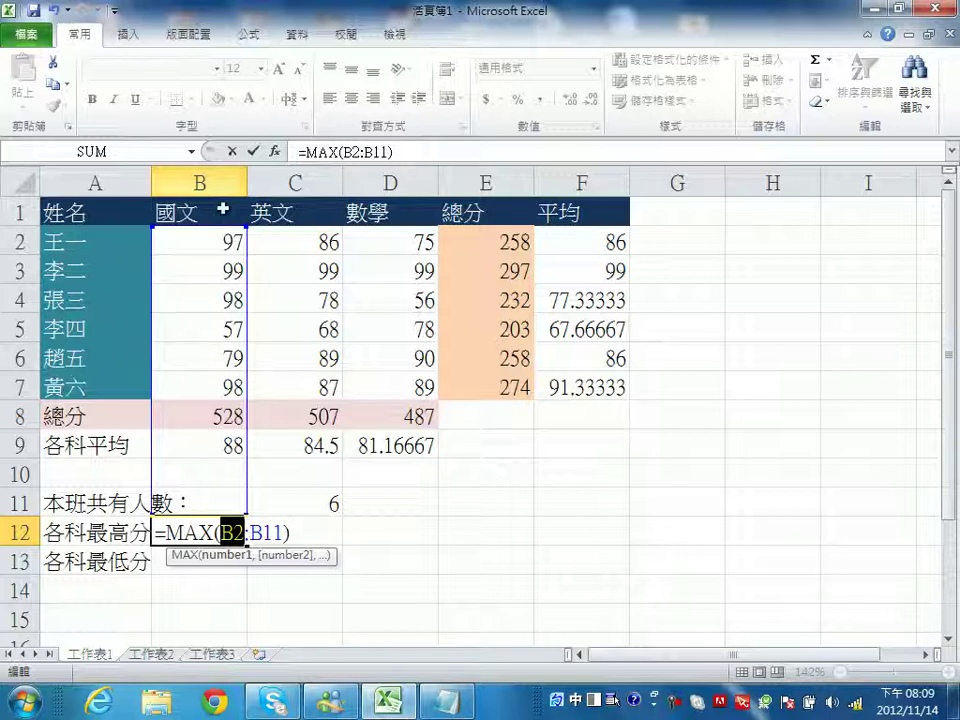
{"action": "left_click", "coordinate": [205, 237]}
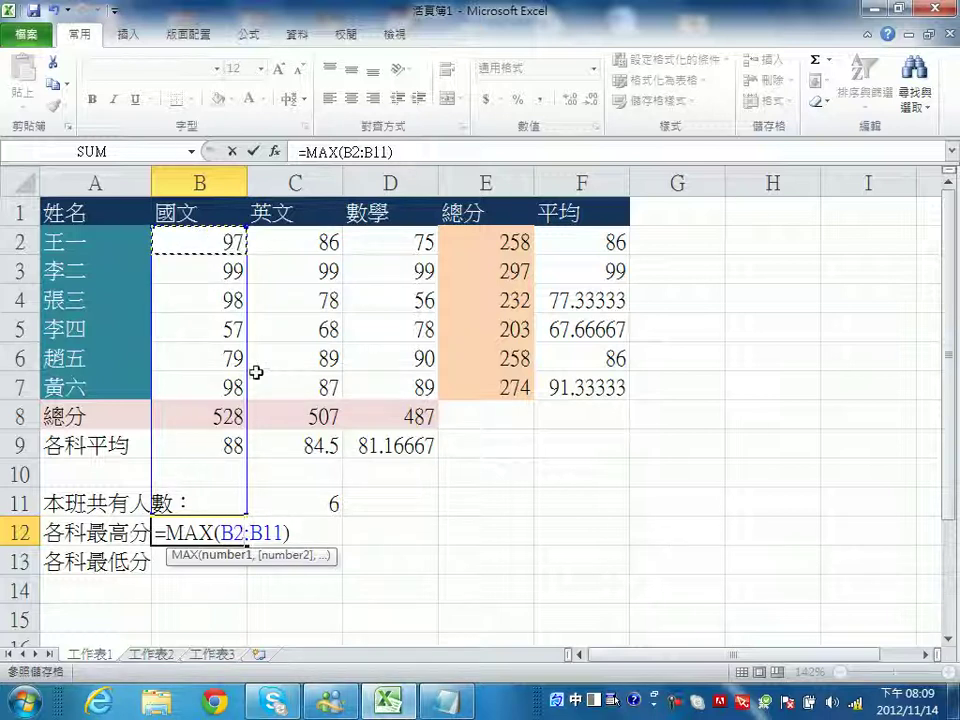
{"action": "double_click", "coordinate": [262, 533]}
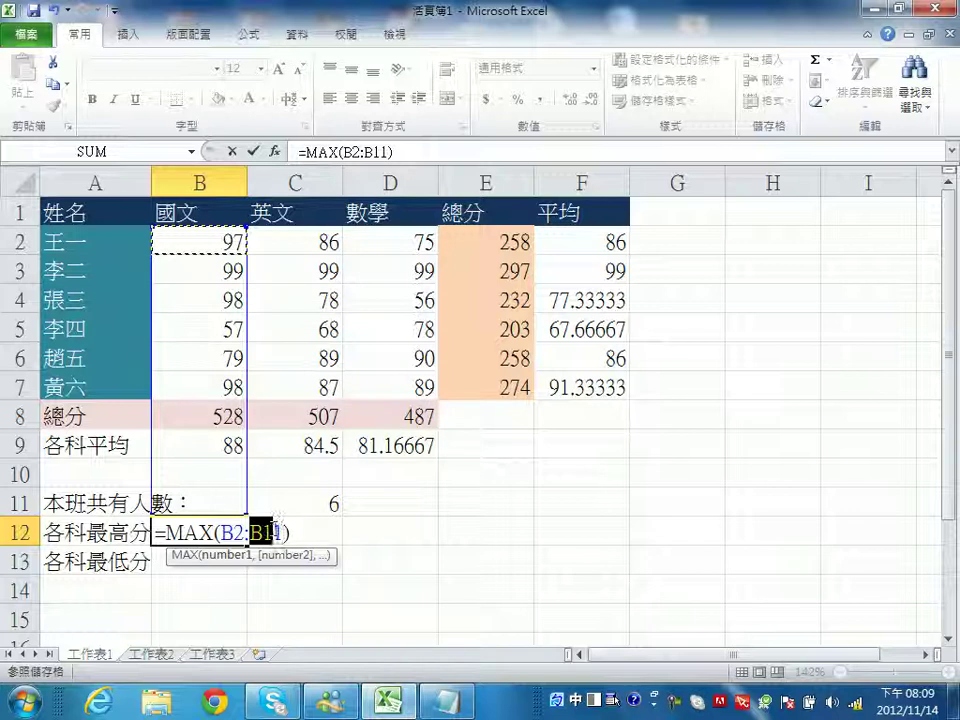
{"action": "left_click", "coordinate": [226, 388]}
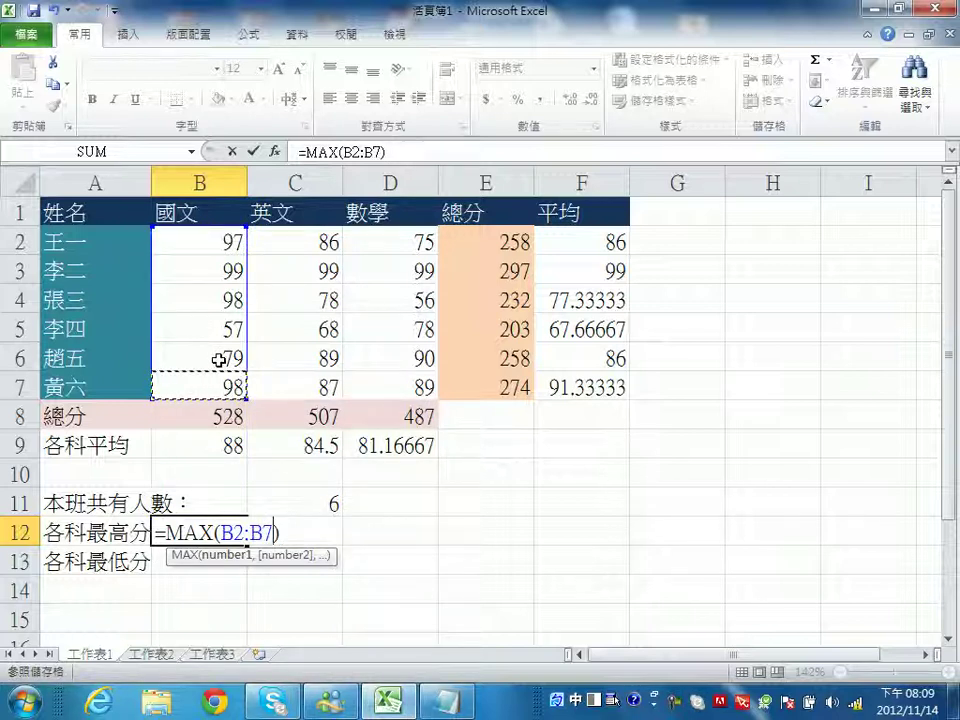
{"action": "key", "text": "Return"}
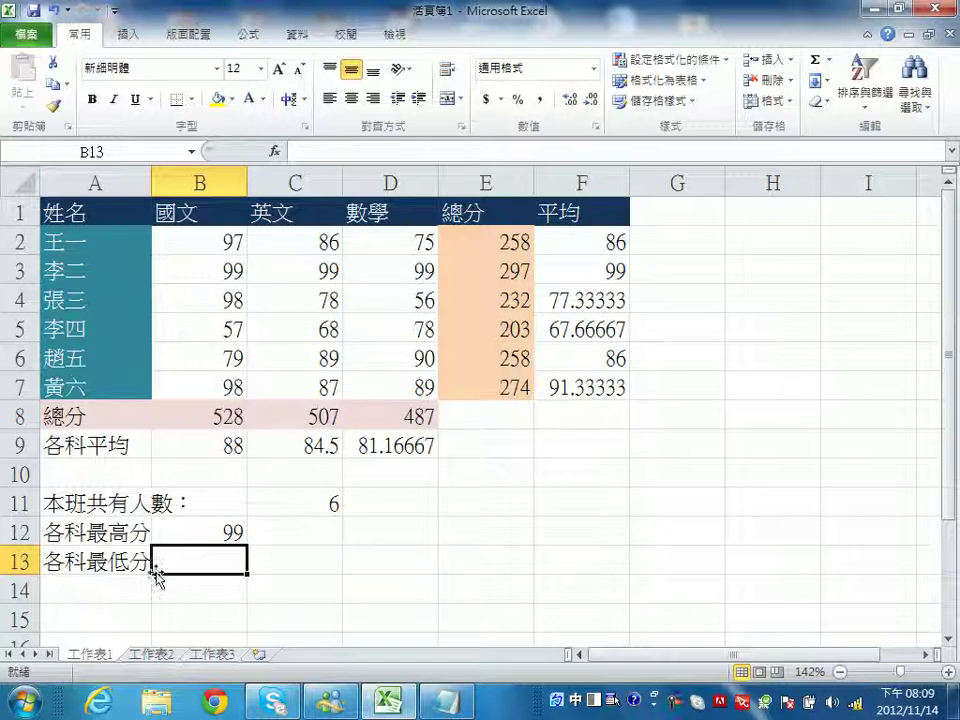
Enter =MIN(B2:B7) in B13 via AutoSum, after cancelling a wrongly ranged attempt, giving 57.
{"action": "left_click", "coordinate": [829, 62]}
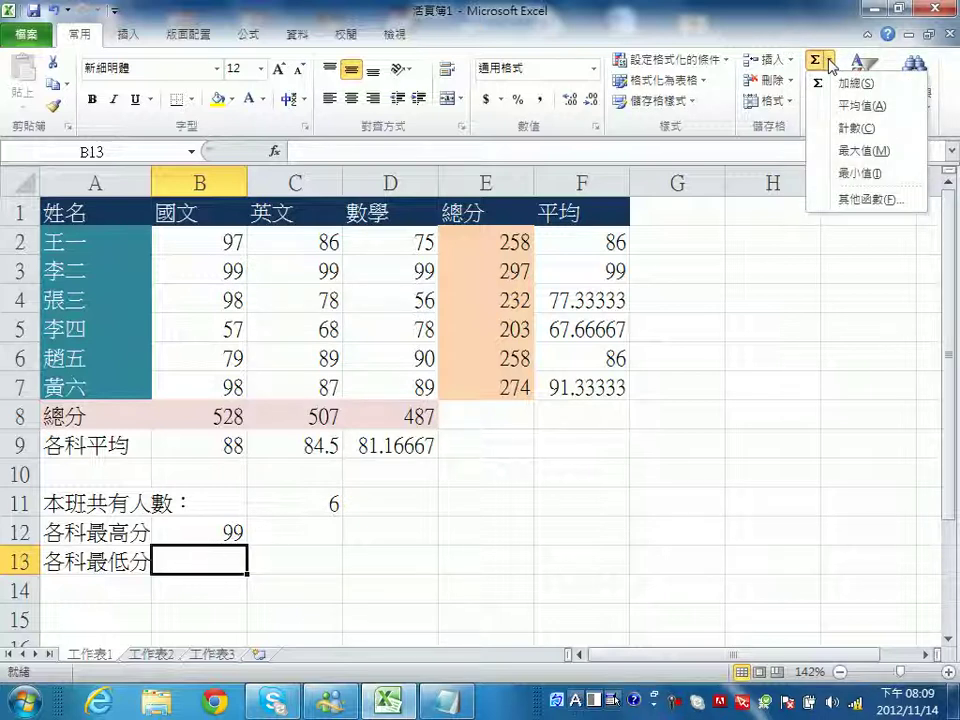
{"action": "left_click", "coordinate": [858, 176]}
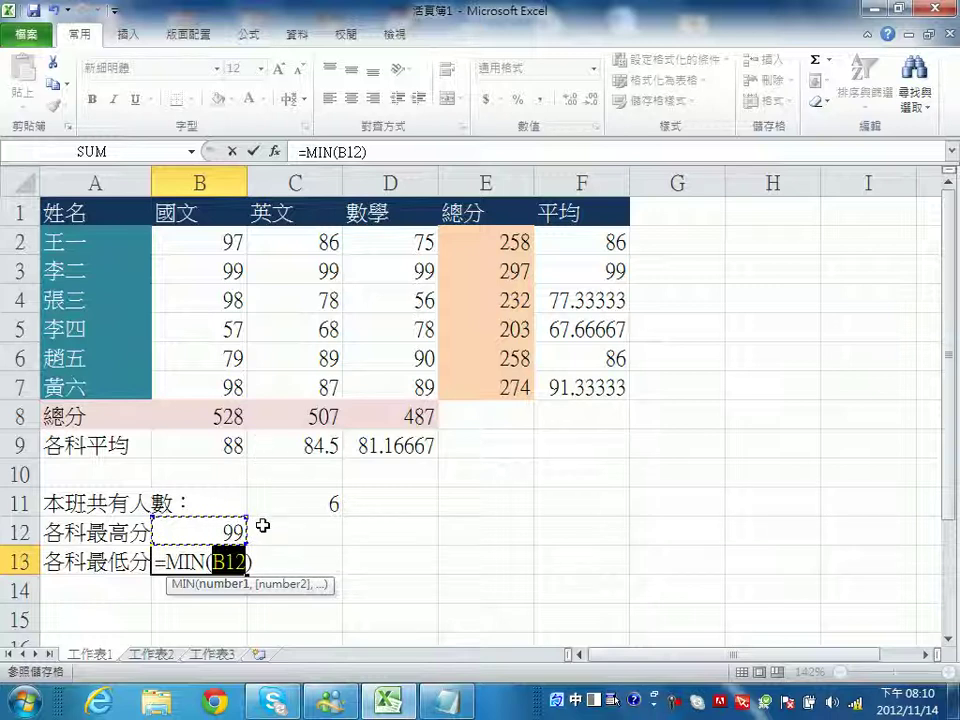
{"action": "key", "text": "Escape"}
{"action": "left_click", "coordinate": [272, 566]}
{"action": "left_click", "coordinate": [206, 567]}
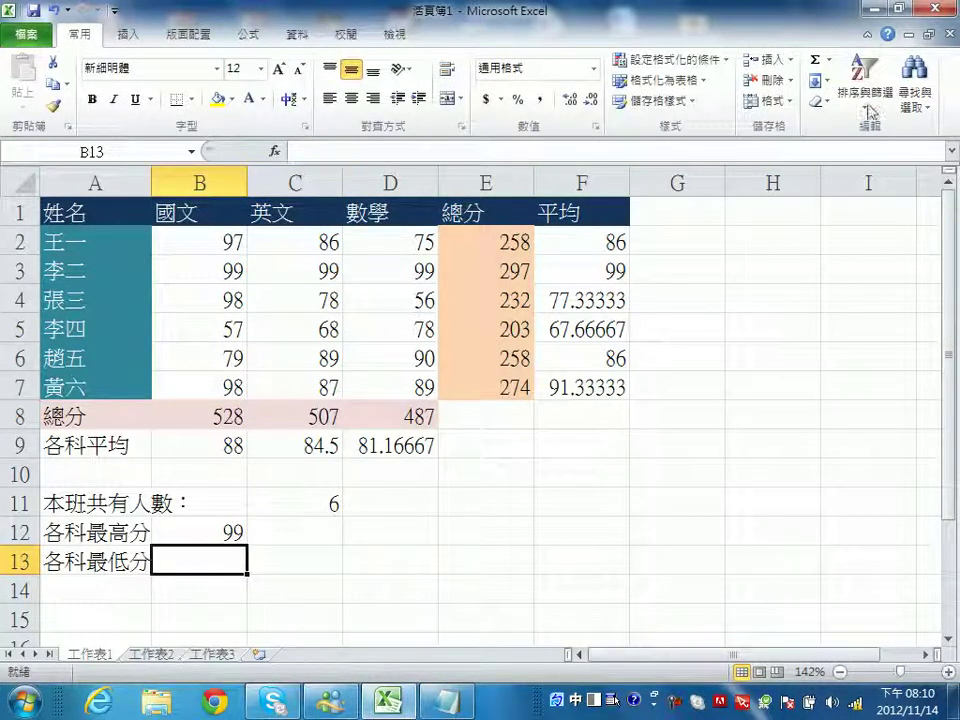
{"action": "left_click", "coordinate": [829, 61]}
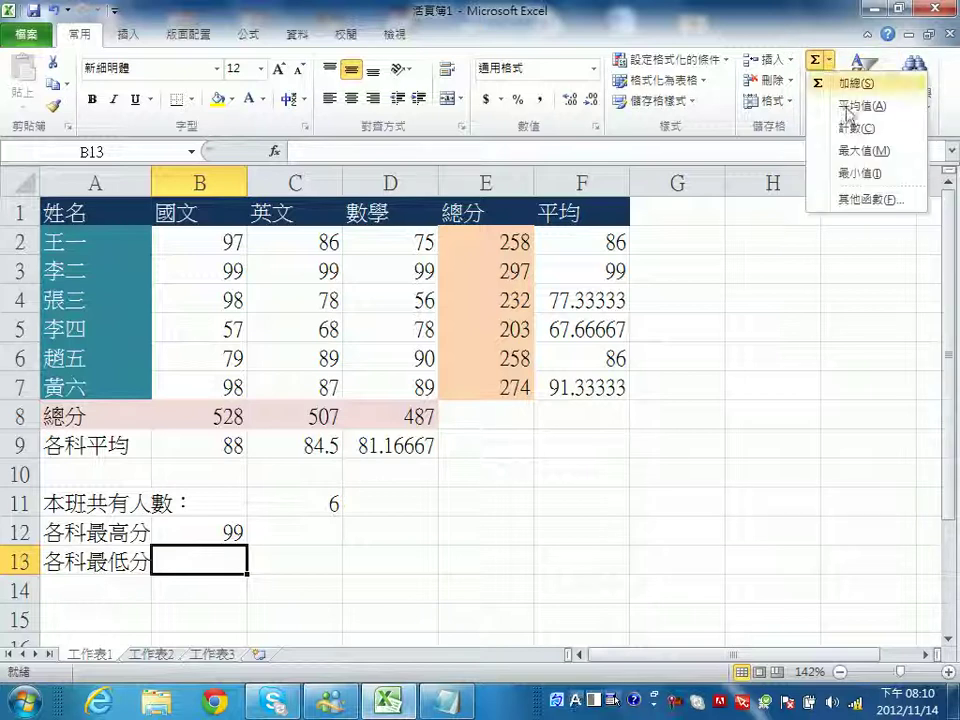
{"action": "left_click", "coordinate": [857, 172]}
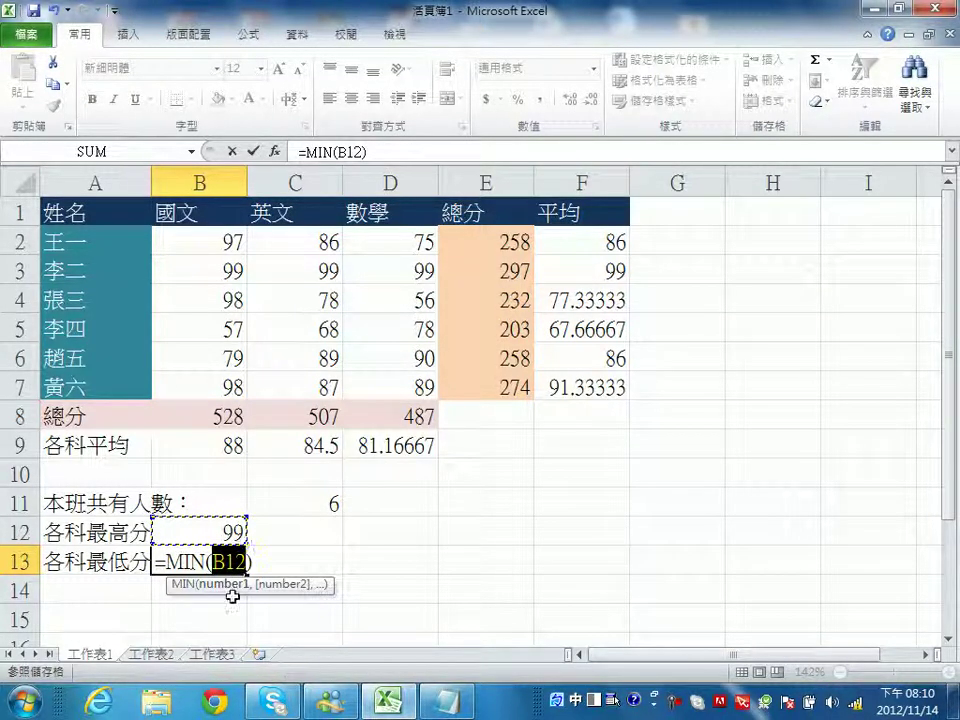
{"action": "left_click", "coordinate": [225, 235]}
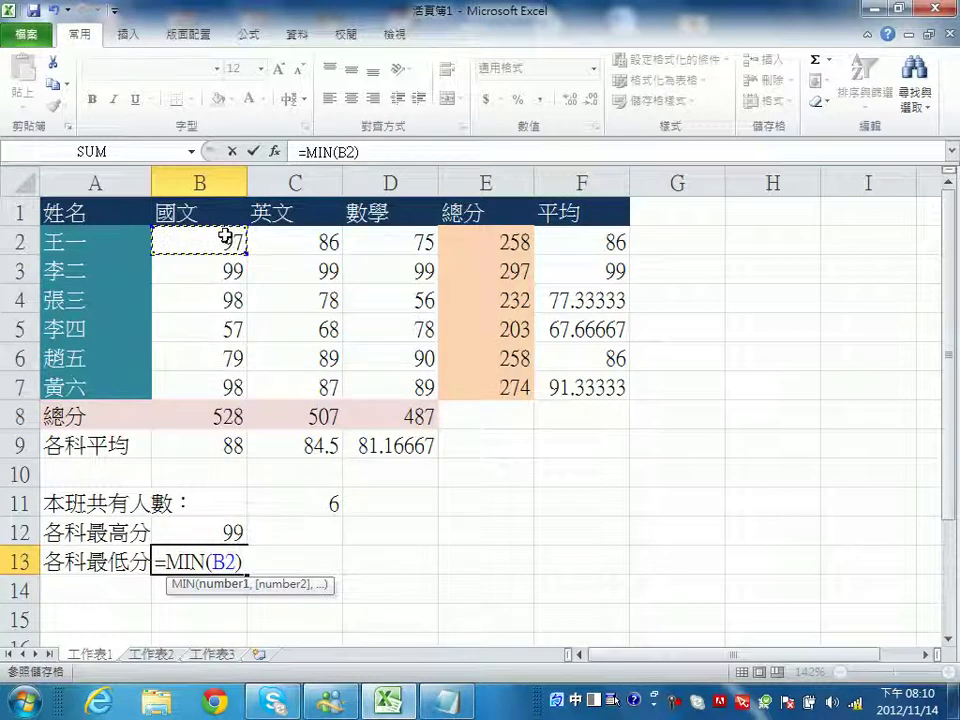
{"action": "type", "text": ":"}
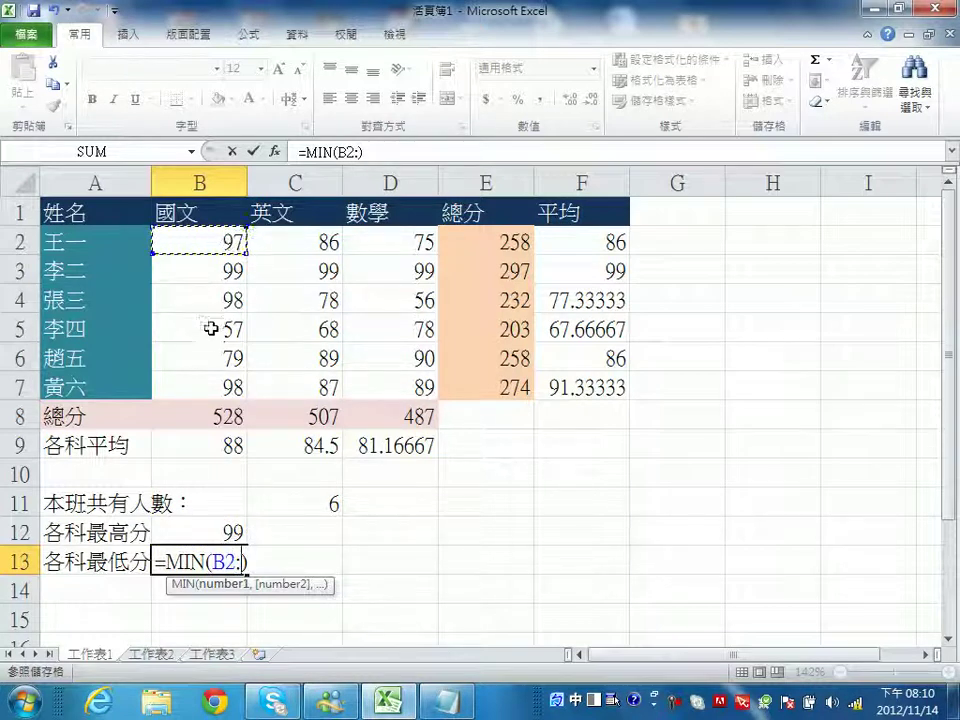
{"action": "left_click", "coordinate": [229, 387]}
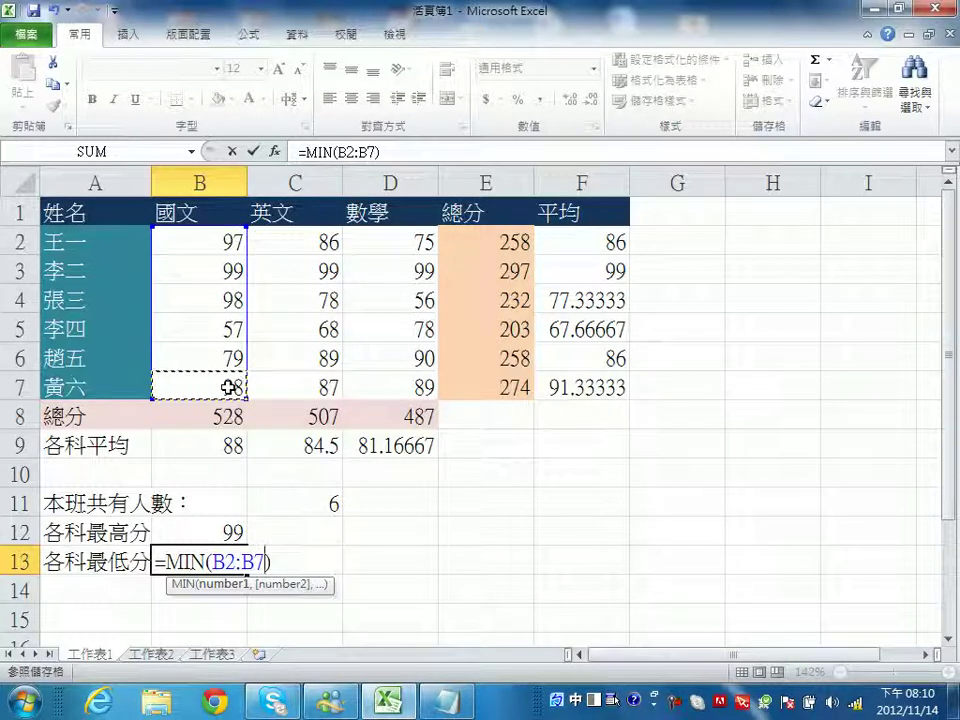
{"action": "key", "text": "Return"}
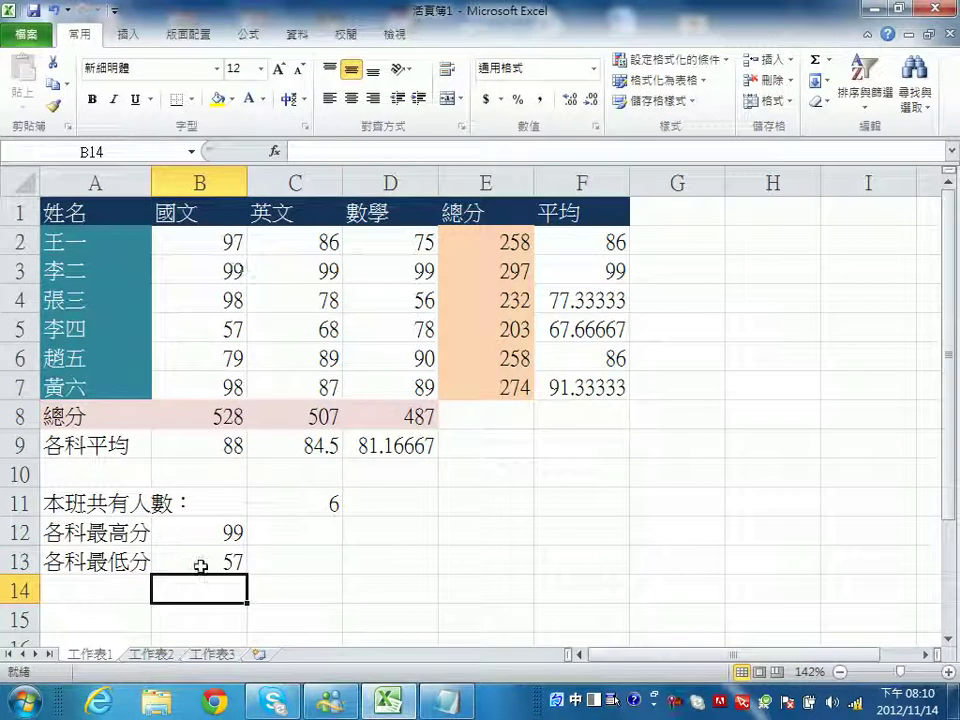
Fill the MAX and MIN formulas from column B to D, giving 99, 99, 99 and 57, 68, 56.
{"action": "left_click", "coordinate": [206, 563]}
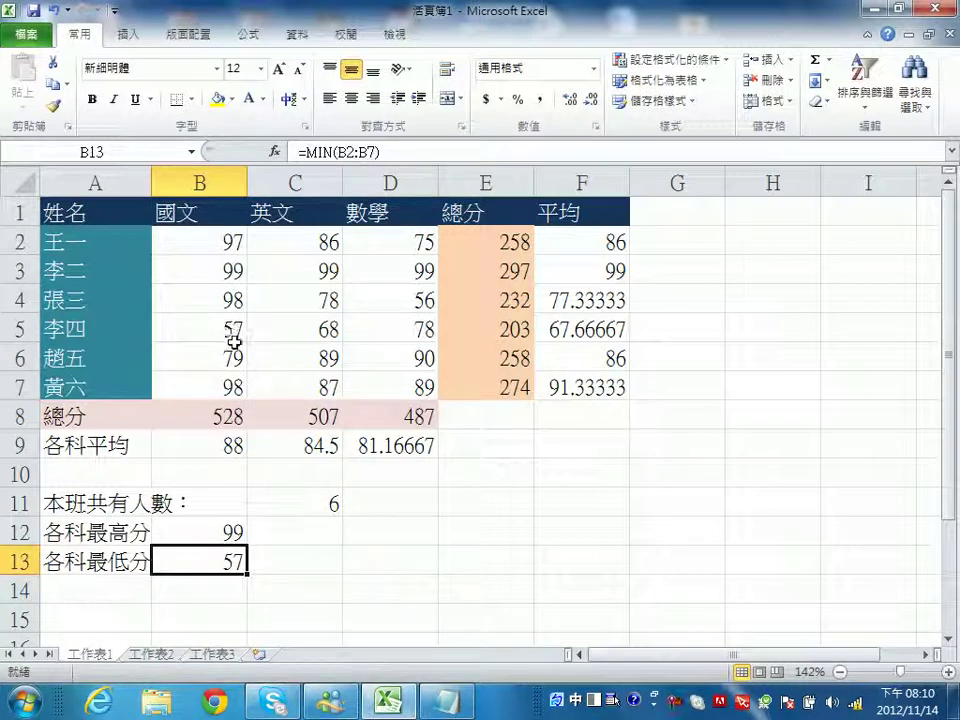
{"action": "left_click", "coordinate": [304, 527]}
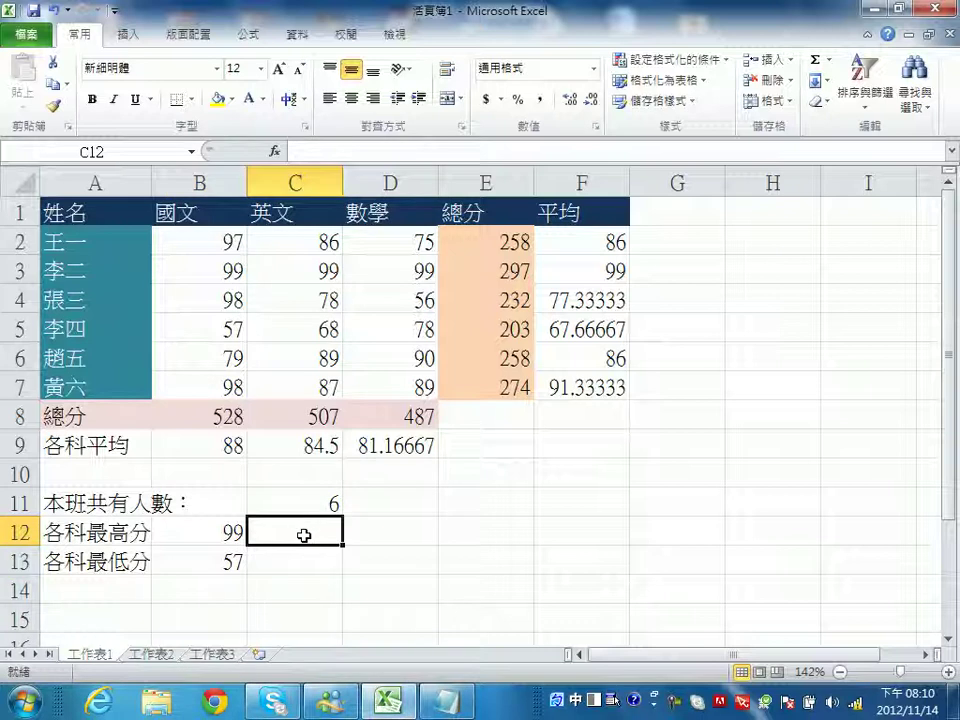
{"action": "left_click", "coordinate": [218, 533]}
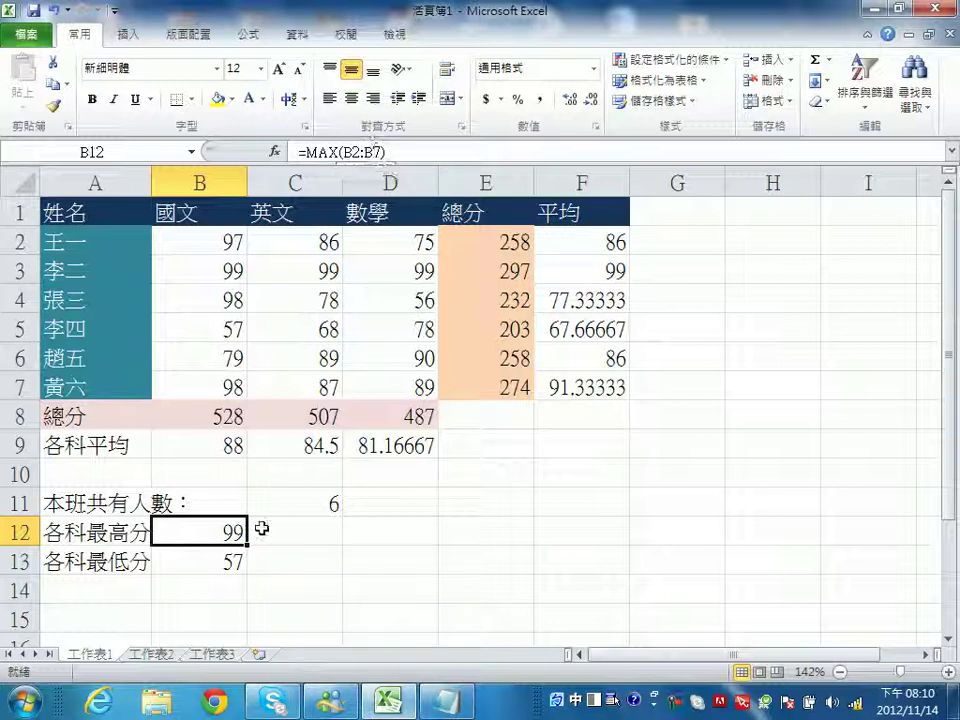
{"action": "left_click_drag", "start_coordinate": [248, 546], "coordinate": [438, 548]}
{"action": "left_click", "coordinate": [317, 567]}
{"action": "left_click", "coordinate": [313, 533]}
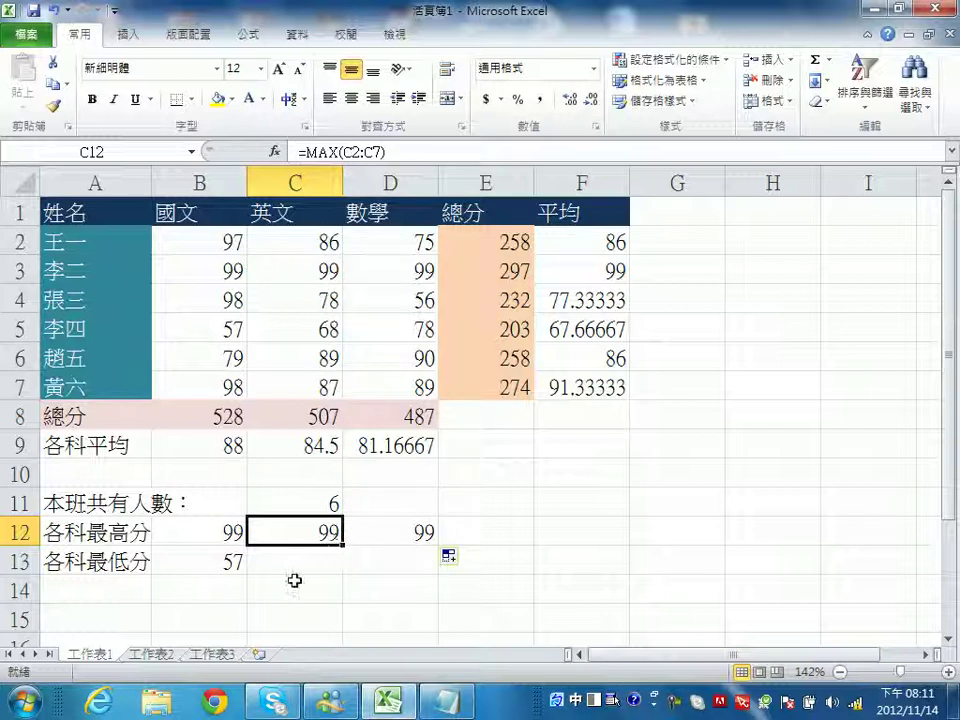
{"action": "left_click", "coordinate": [222, 562]}
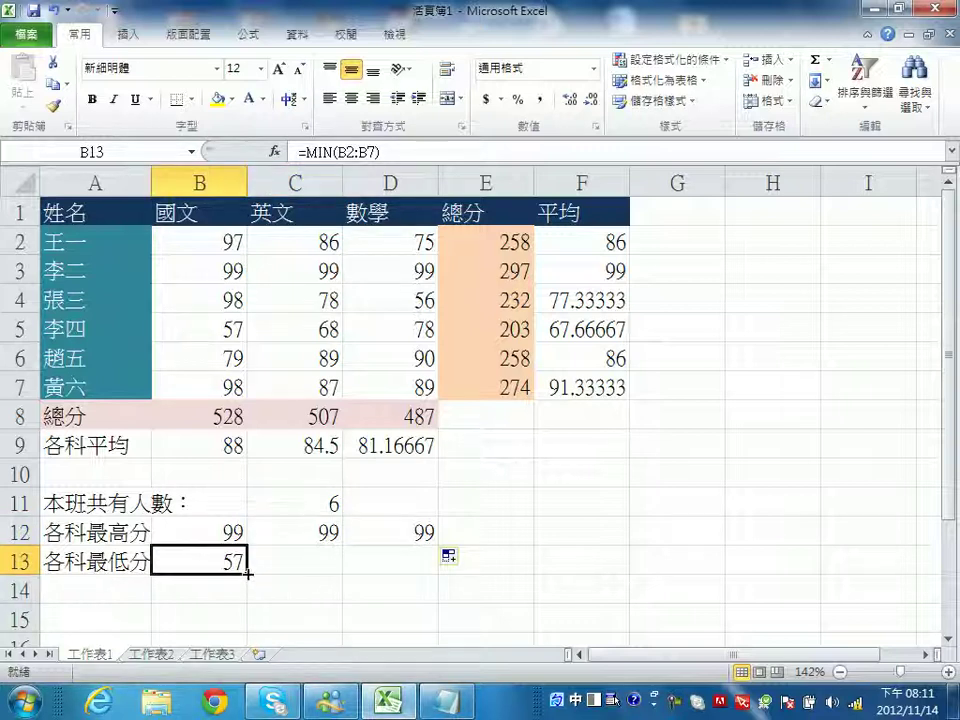
{"action": "left_click_drag", "start_coordinate": [247, 574], "coordinate": [445, 574]}
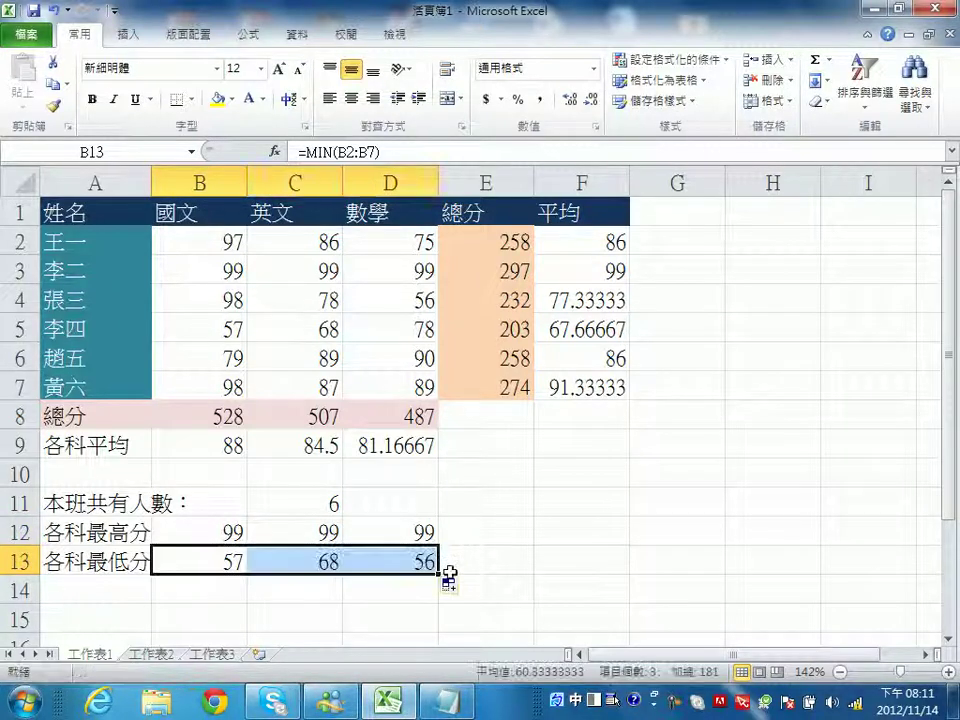
{"action": "left_click", "coordinate": [300, 562]}
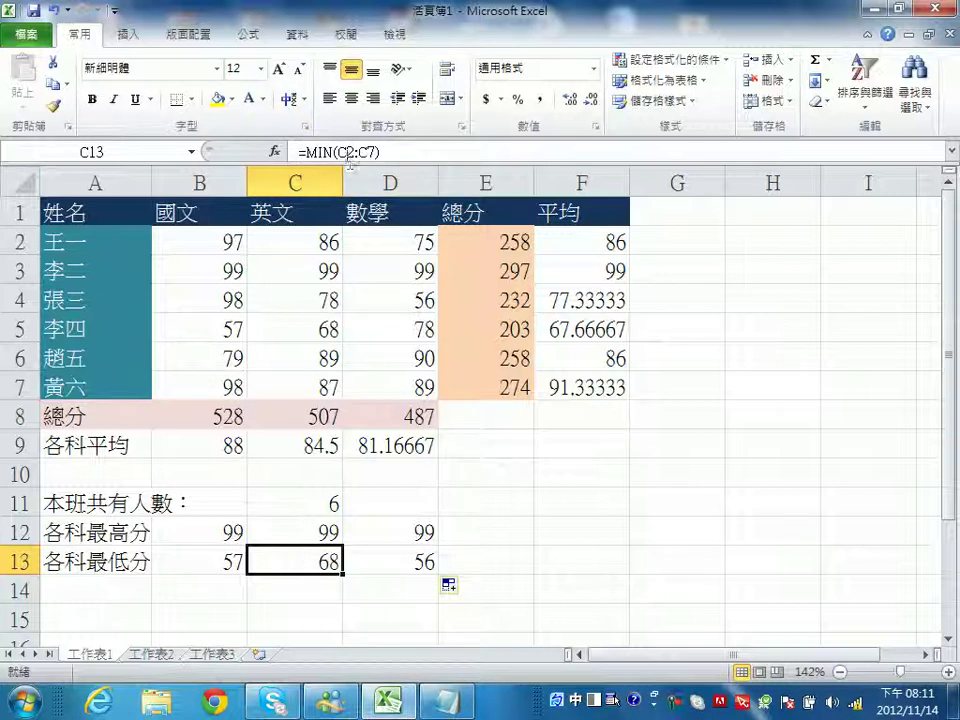
{"action": "left_click", "coordinate": [415, 534]}
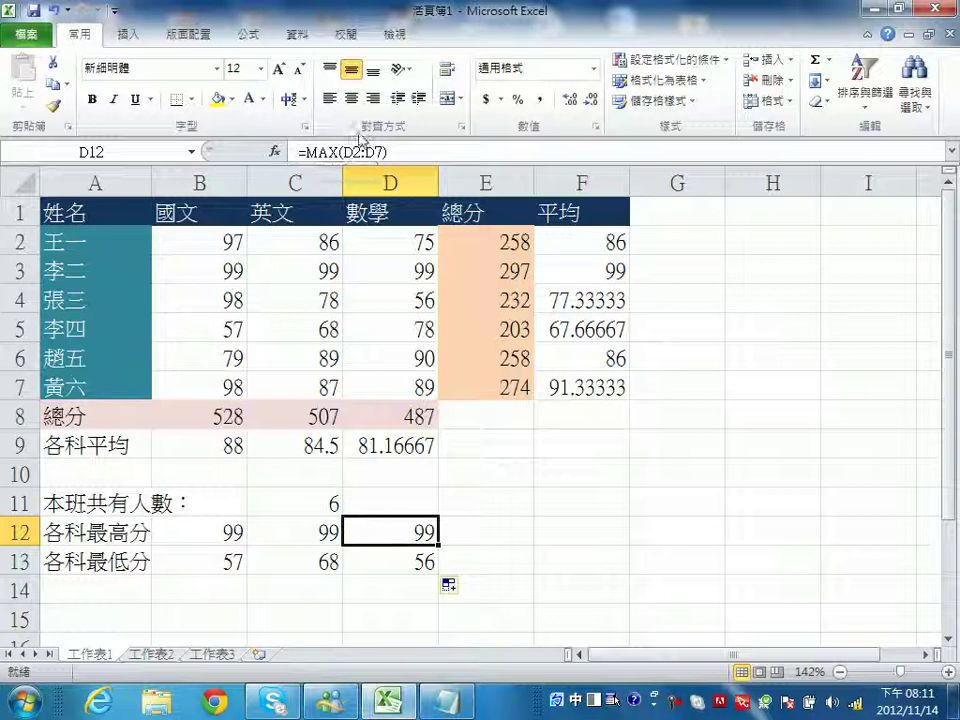
{"action": "left_click", "coordinate": [400, 561]}
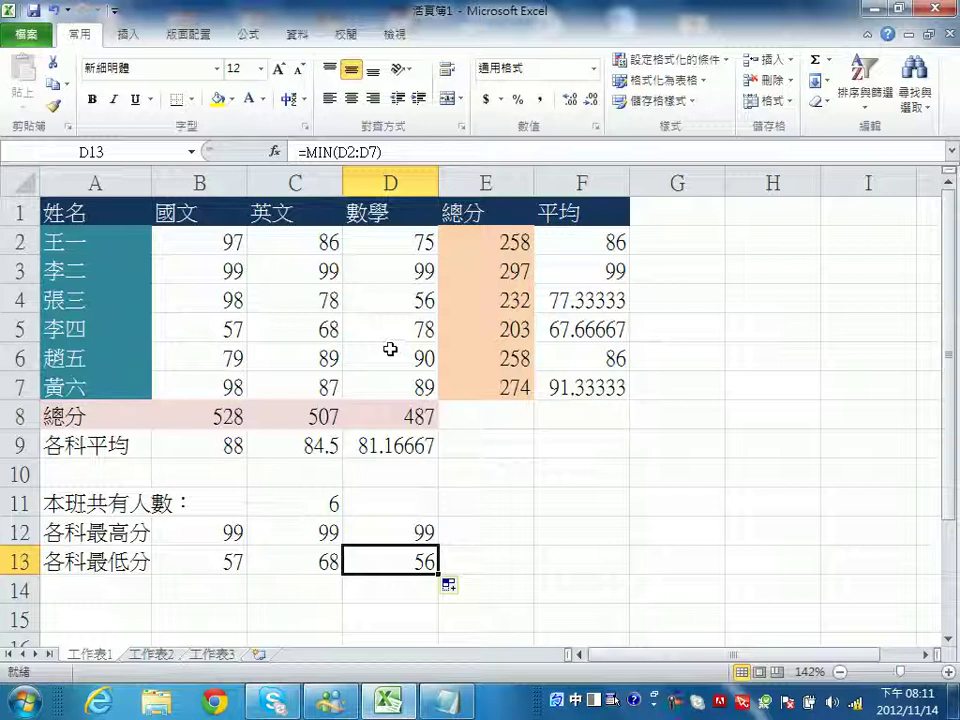
{"action": "left_click", "coordinate": [81, 507]}
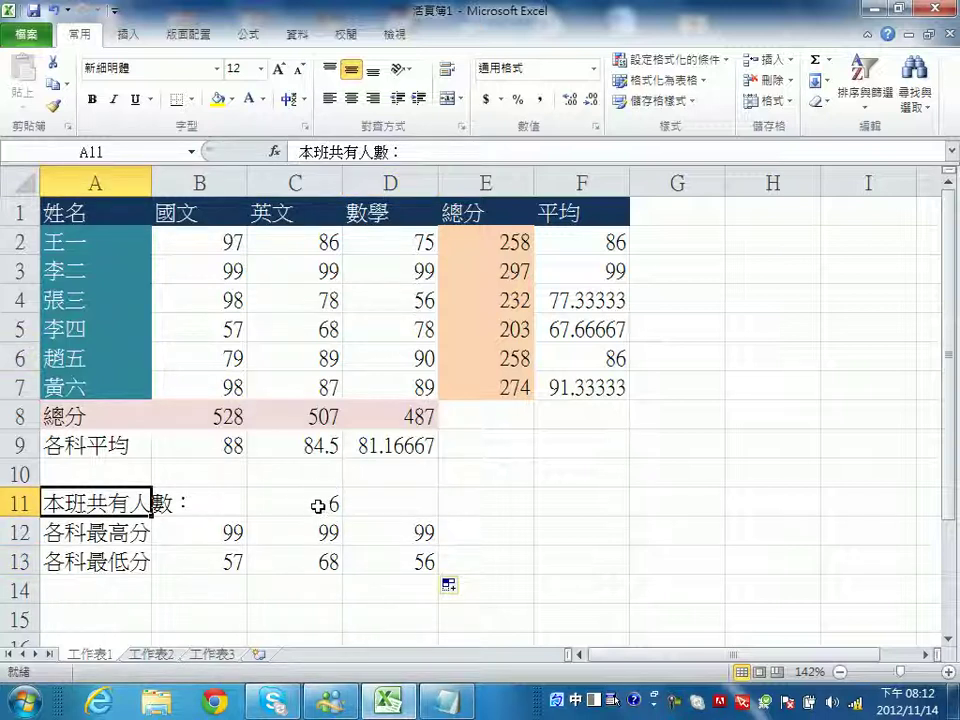
Reopen C11's =COUNT(B2:B7) formula and highlight COUNT in the formula bar.
{"action": "left_click", "coordinate": [317, 507]}
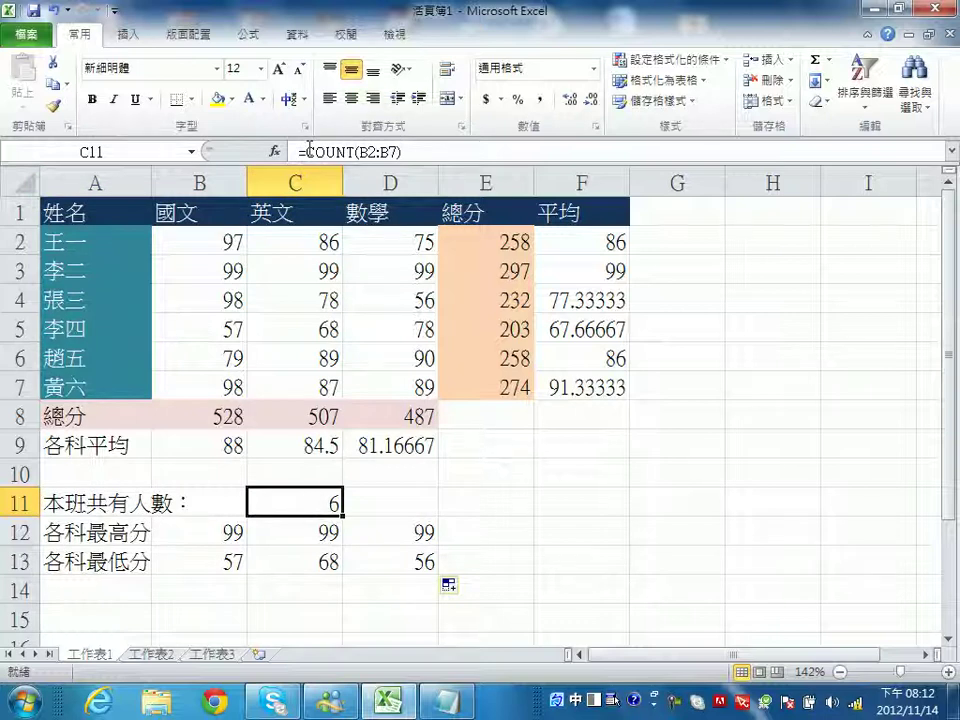
{"action": "left_click", "coordinate": [829, 60]}
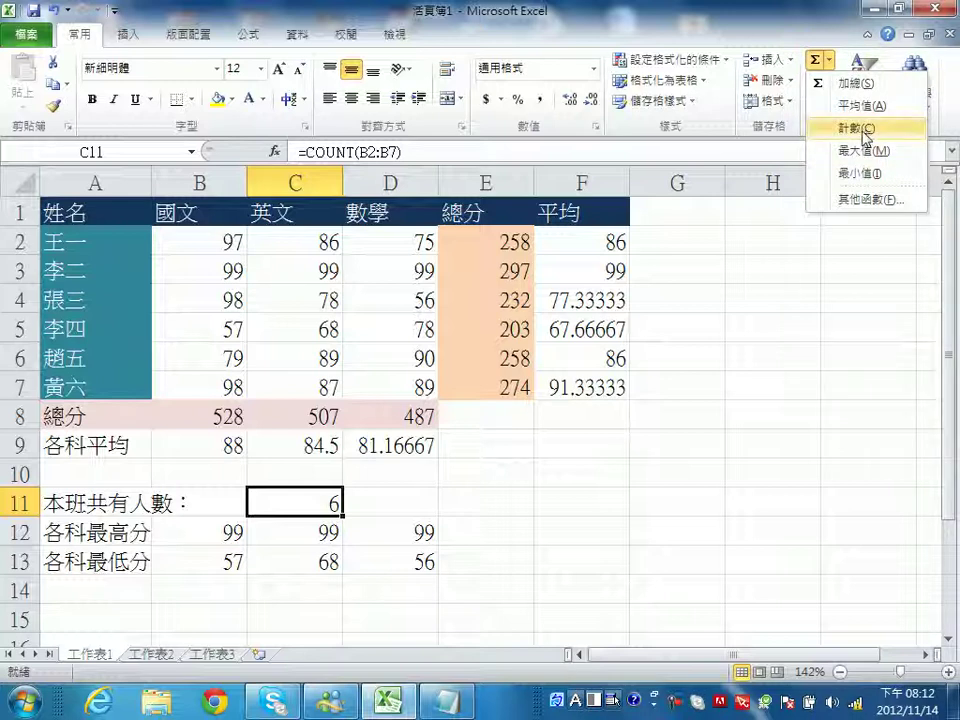
{"action": "key", "text": "Escape"}
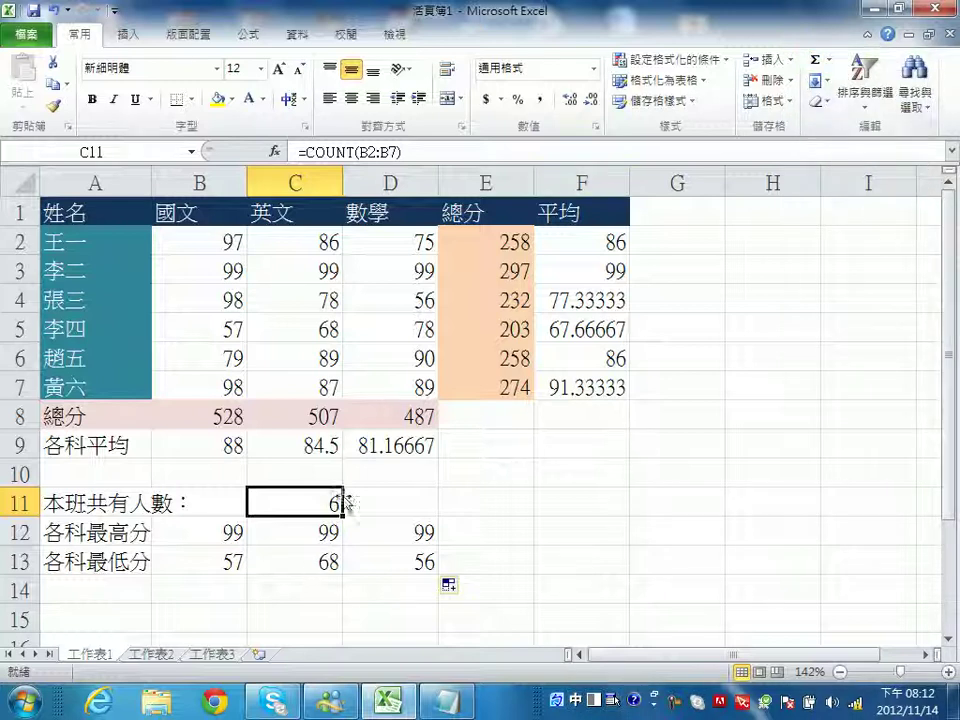
{"action": "left_click_drag", "start_coordinate": [307, 151], "coordinate": [355, 151]}
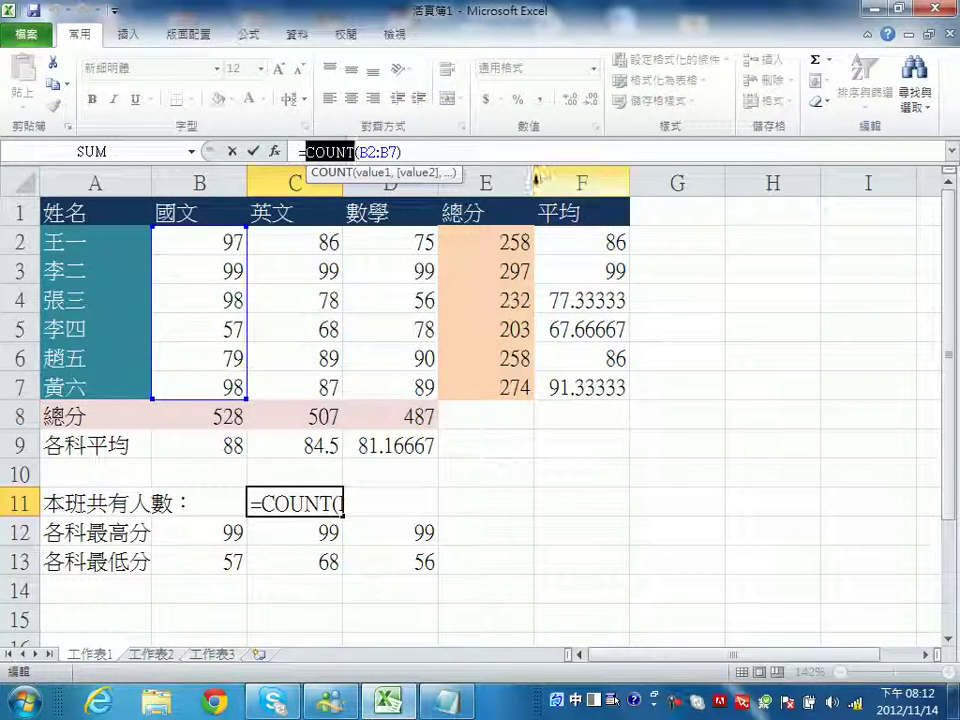